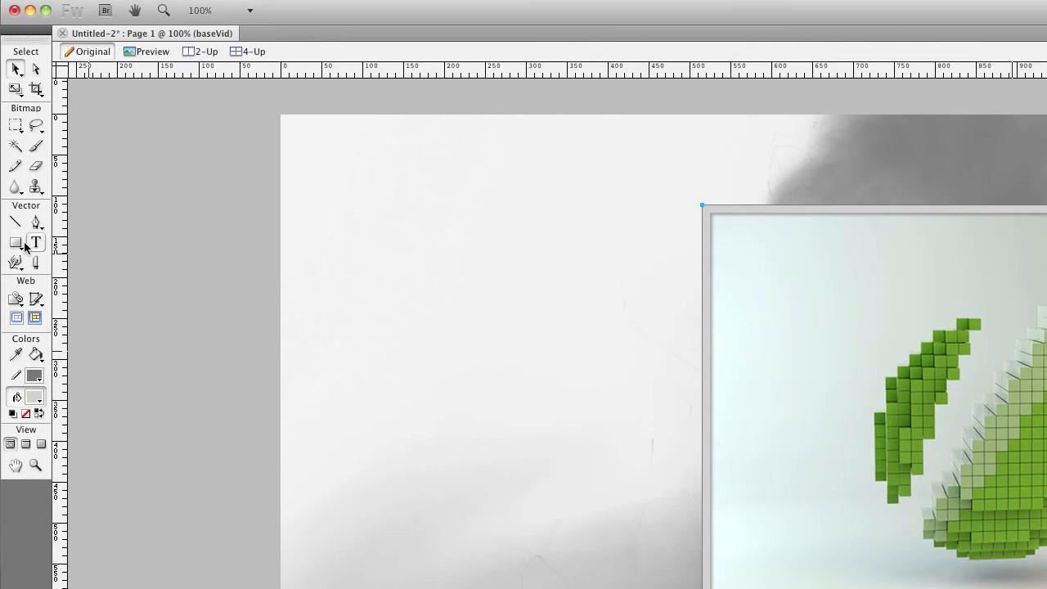
Step: Draw an ellipse about 724 by 130 px across the bottom edge of the video frame
{"action": "left_click", "coordinate": [17, 242]}
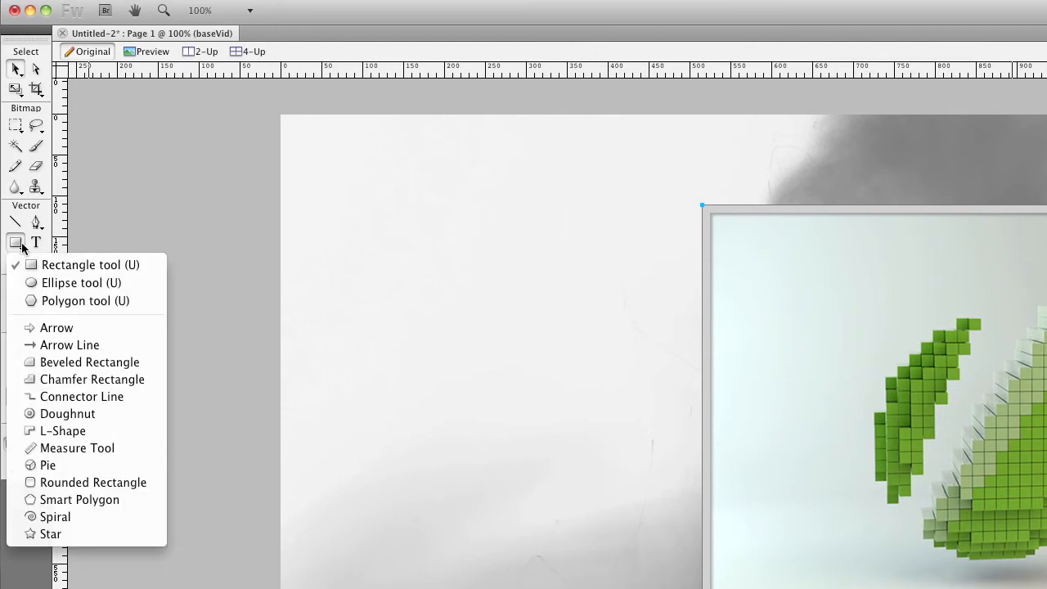
{"action": "left_click", "coordinate": [39, 286]}
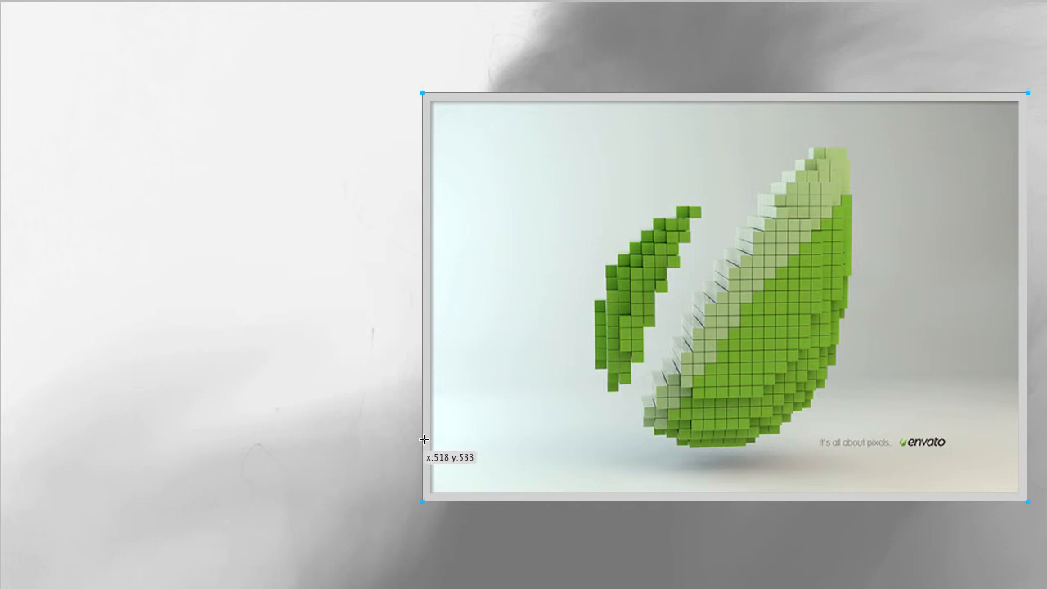
{"action": "left_click_drag", "start_coordinate": [500, 471], "coordinate": [553, 484]}
{"action": "left_click_drag", "start_coordinate": [479, 454], "coordinate": [1018, 549]}
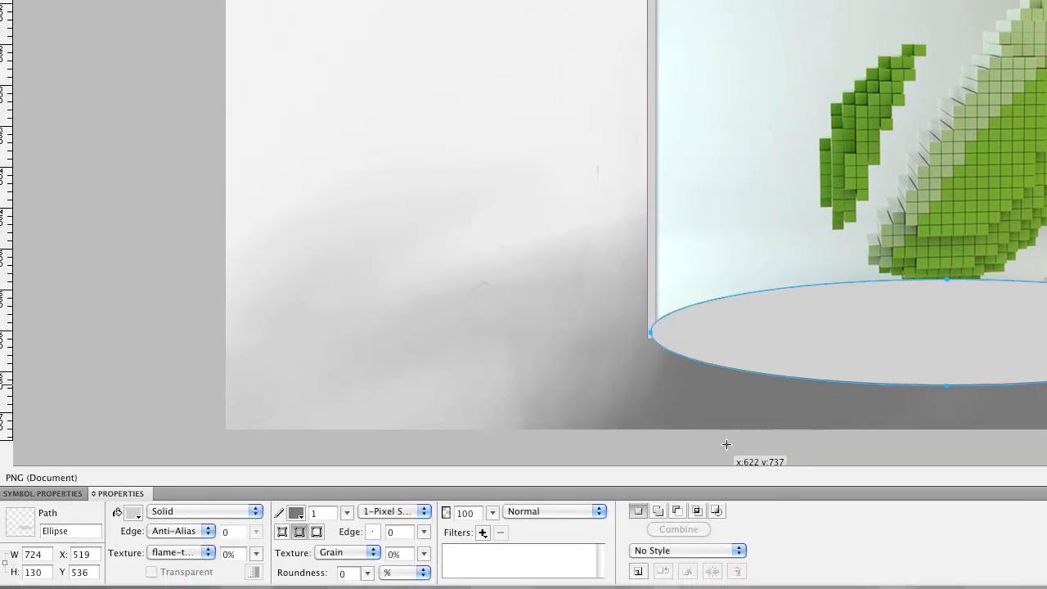
Step: Fill the ellipse with black and remove its stroke
{"action": "left_click", "coordinate": [131, 514]}
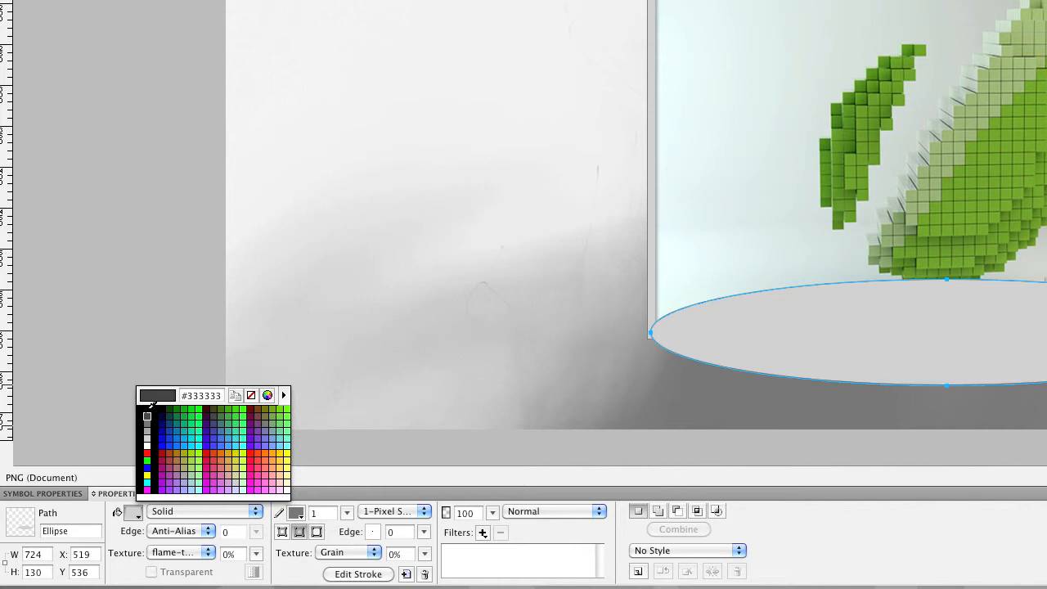
{"action": "left_click", "coordinate": [149, 408]}
{"action": "left_click", "coordinate": [295, 513]}
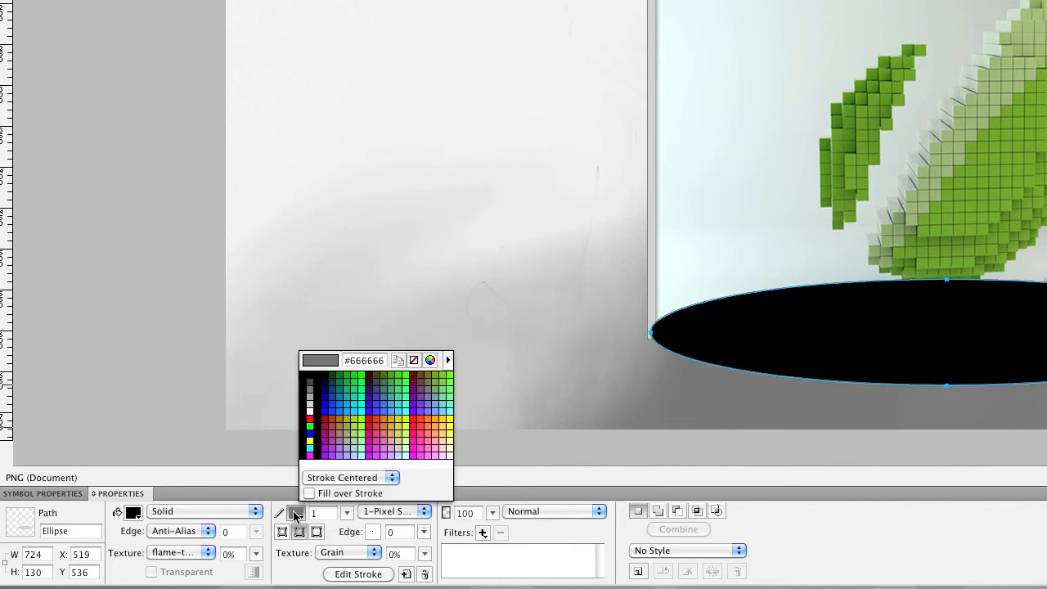
{"action": "left_click", "coordinate": [414, 362]}
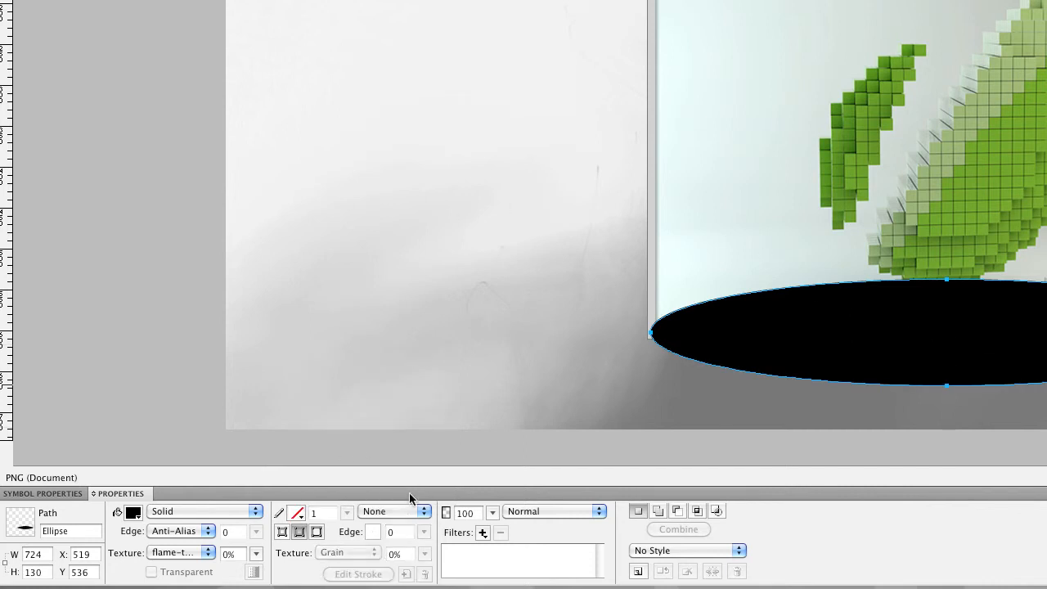
Step: Apply a Gaussian Blur with a radius of 7.4 to the black ellipse
{"action": "left_click", "coordinate": [482, 532]}
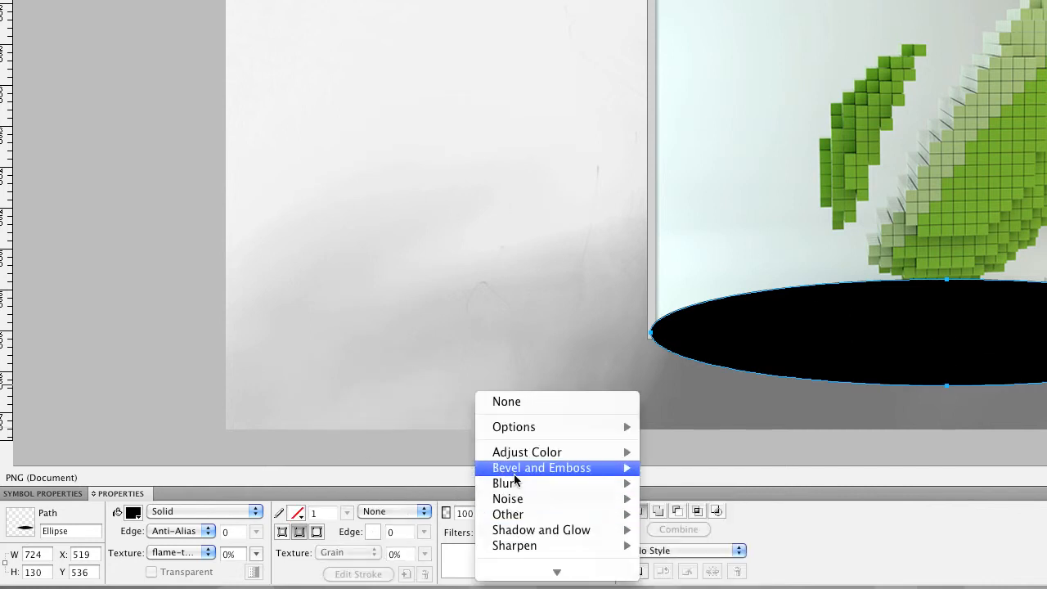
{"action": "mouse_move", "coordinate": [513, 485]}
{"action": "left_click", "coordinate": [705, 514]}
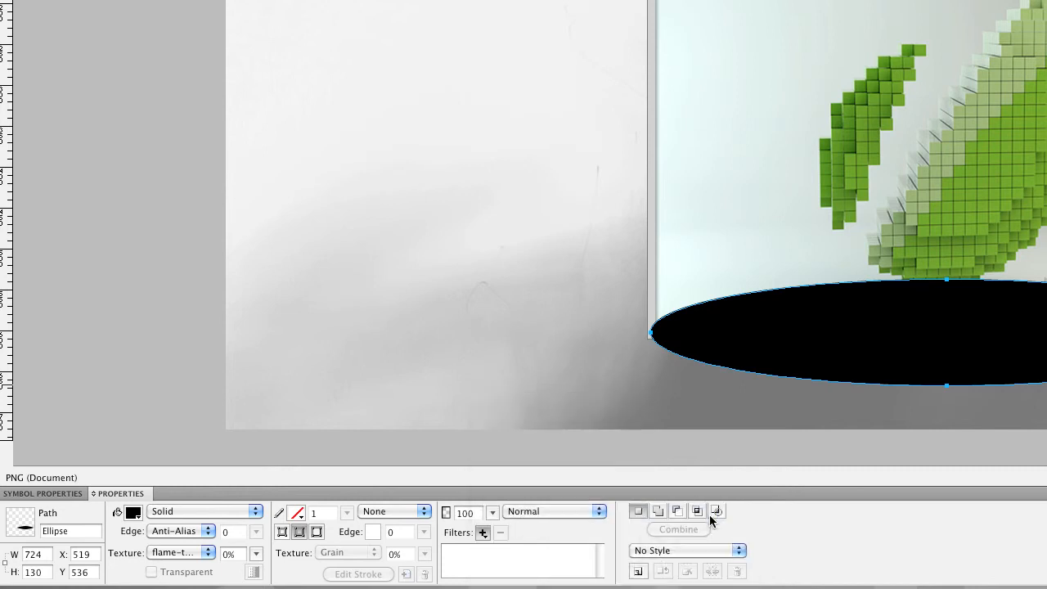
{"action": "left_click_drag", "start_coordinate": [631, 150], "coordinate": [658, 153]}
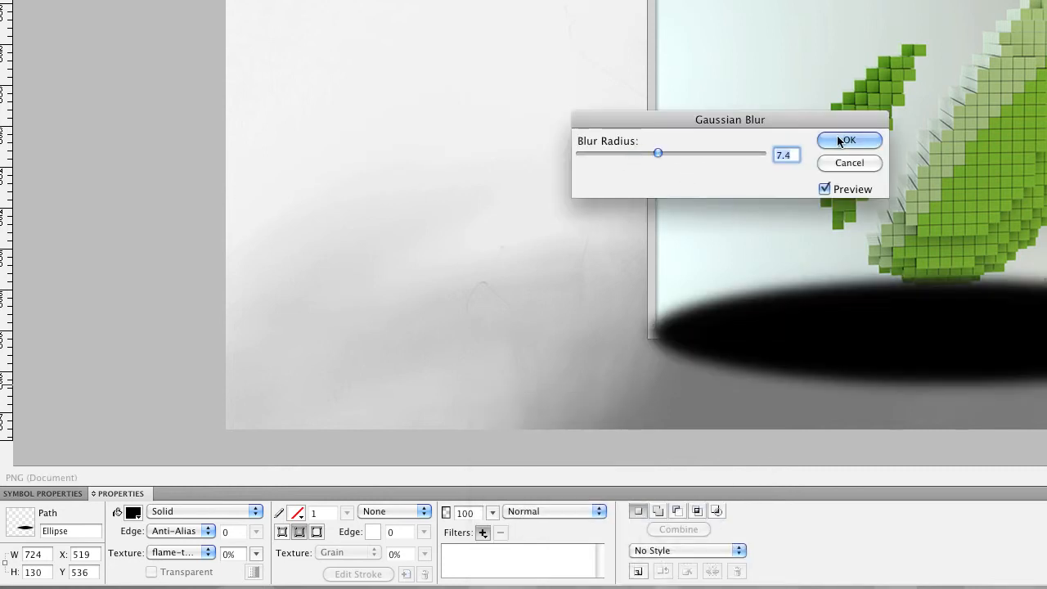
{"action": "left_click", "coordinate": [842, 138]}
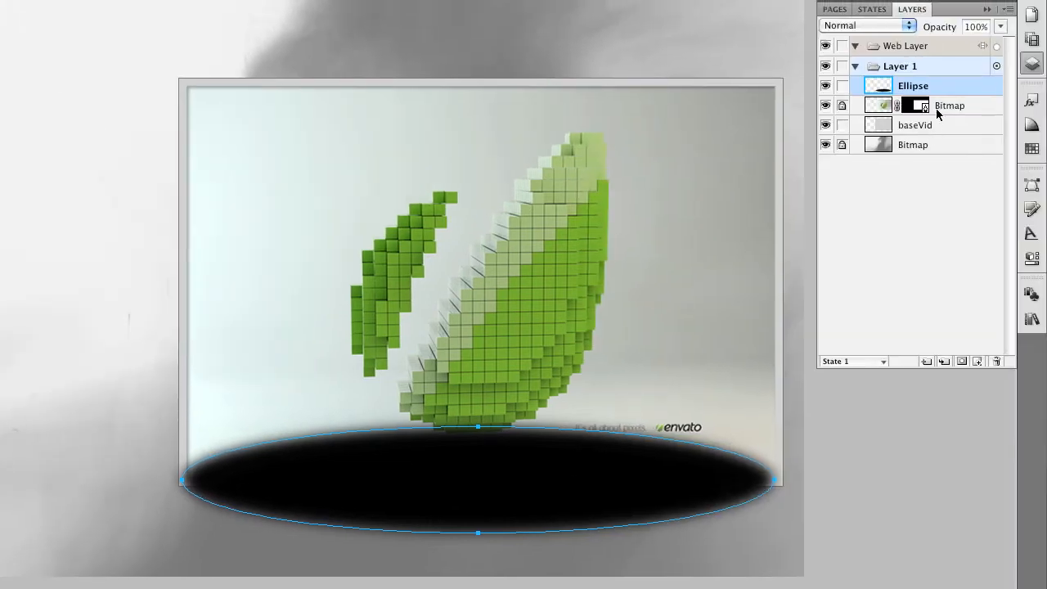
Step: Lower the ellipse's opacity to 77% and lock it directly beneath baseVid in the layer order
{"action": "left_click_drag", "start_coordinate": [1002, 31], "coordinate": [999, 51]}
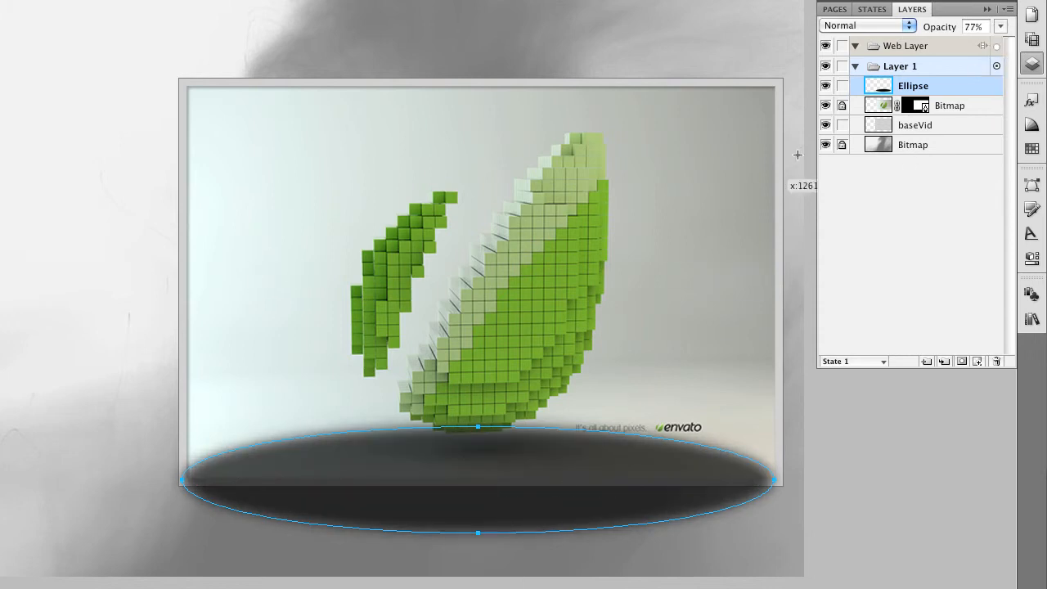
{"action": "left_click_drag", "start_coordinate": [911, 85], "coordinate": [910, 138]}
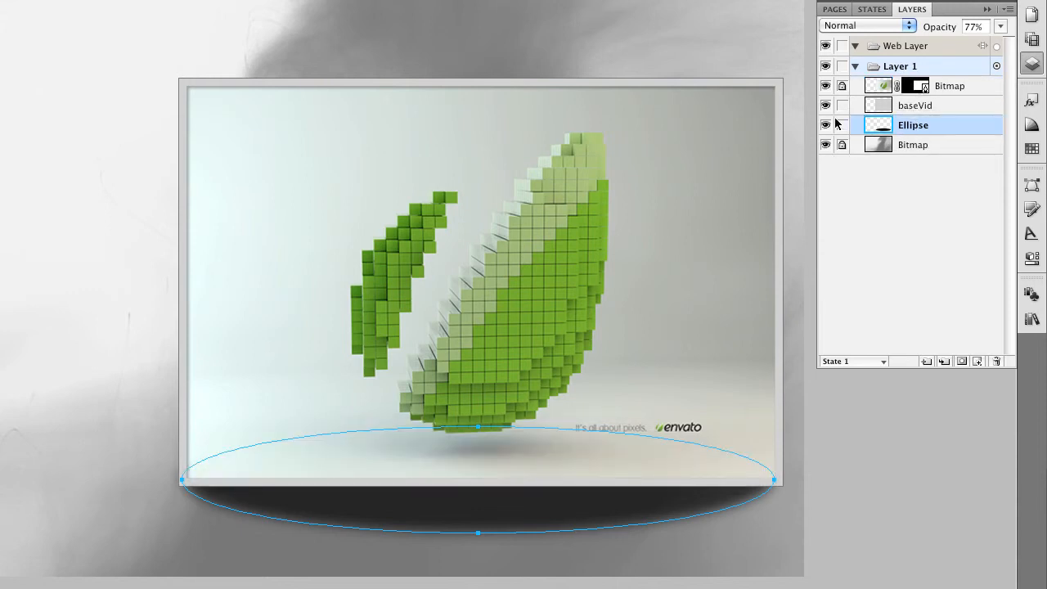
{"action": "left_click", "coordinate": [843, 125]}
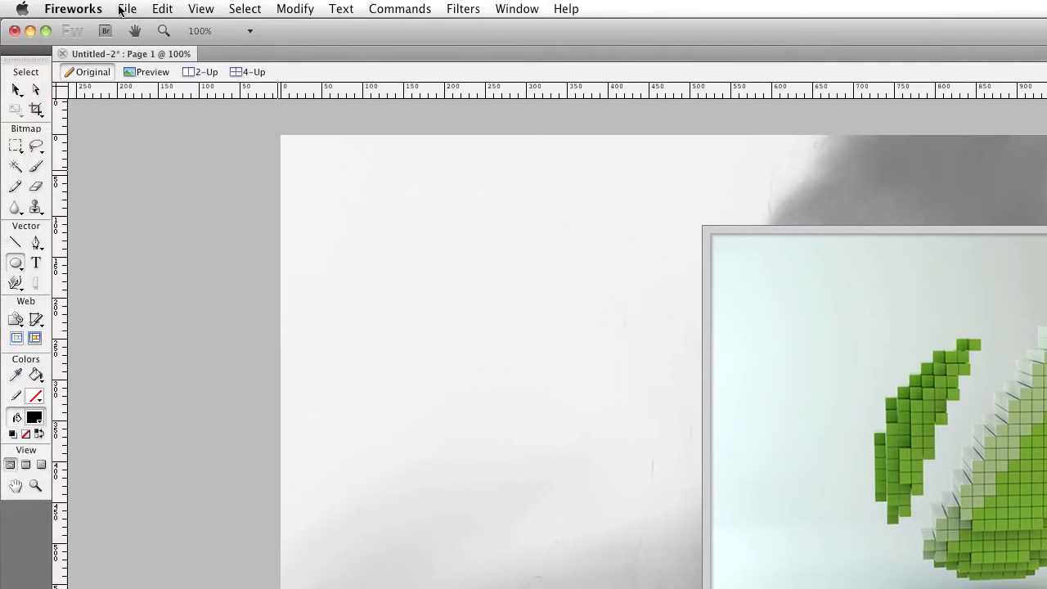
Step: Import Player.png from the Assets folder and place it in the empty area above the video frame's upper-left corner
{"action": "left_click", "coordinate": [126, 9]}
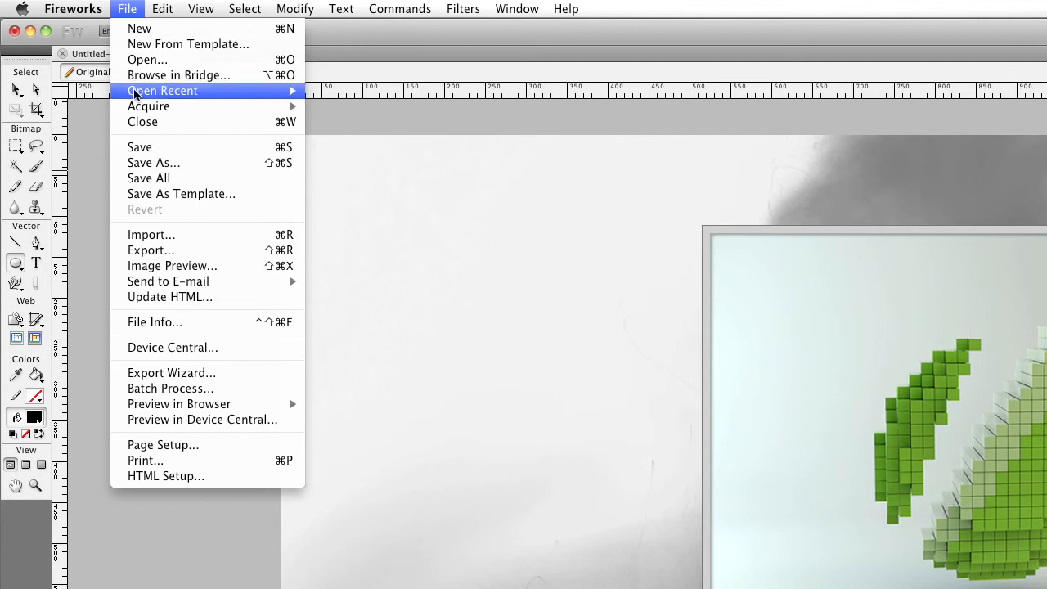
{"action": "left_click", "coordinate": [146, 236]}
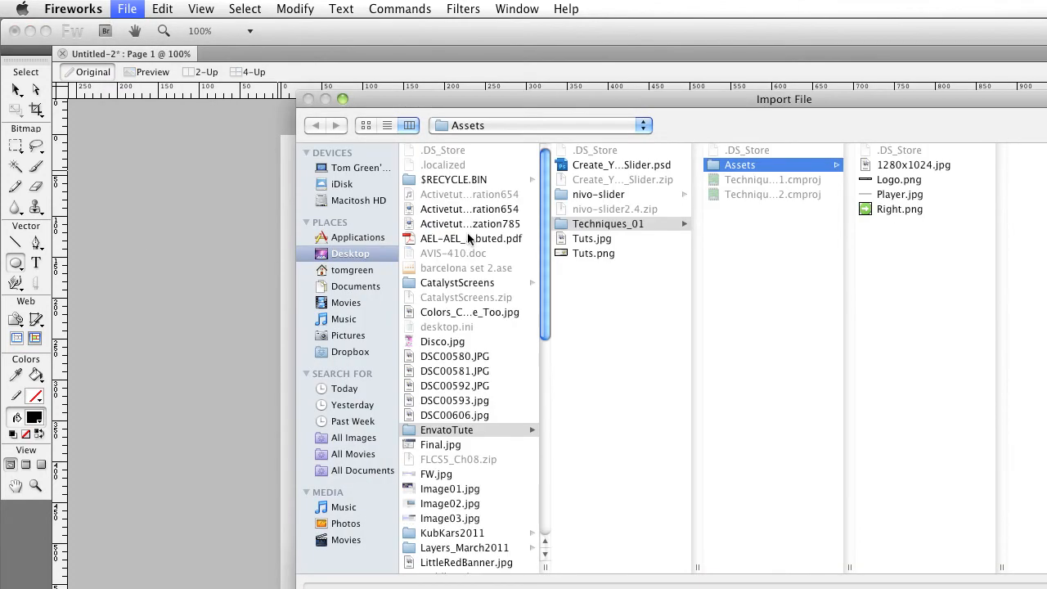
{"action": "left_click", "coordinate": [900, 195]}
{"action": "key", "text": "Return"}
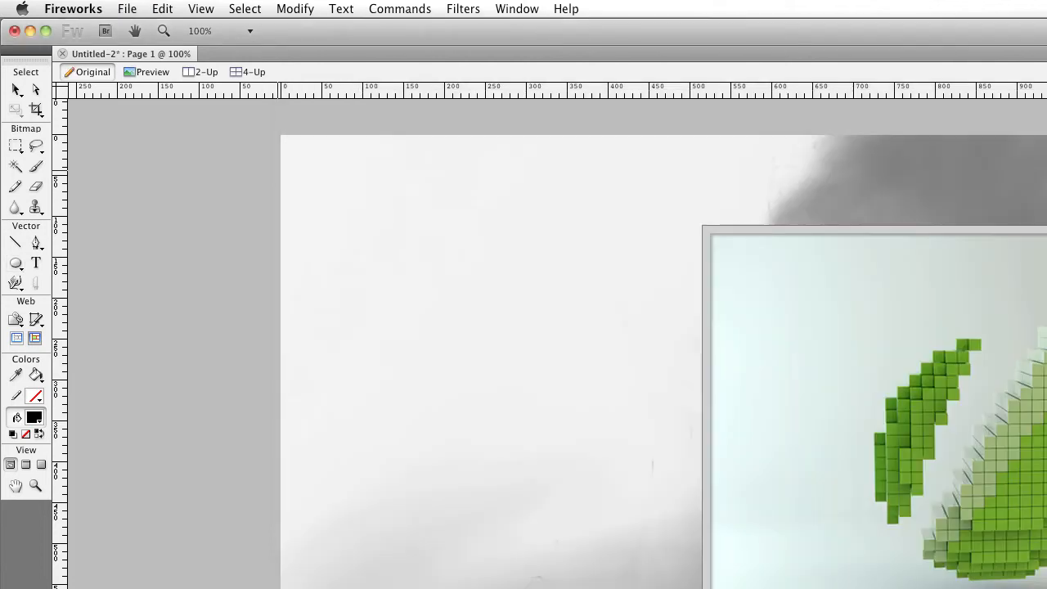
{"action": "left_click", "coordinate": [390, 204]}
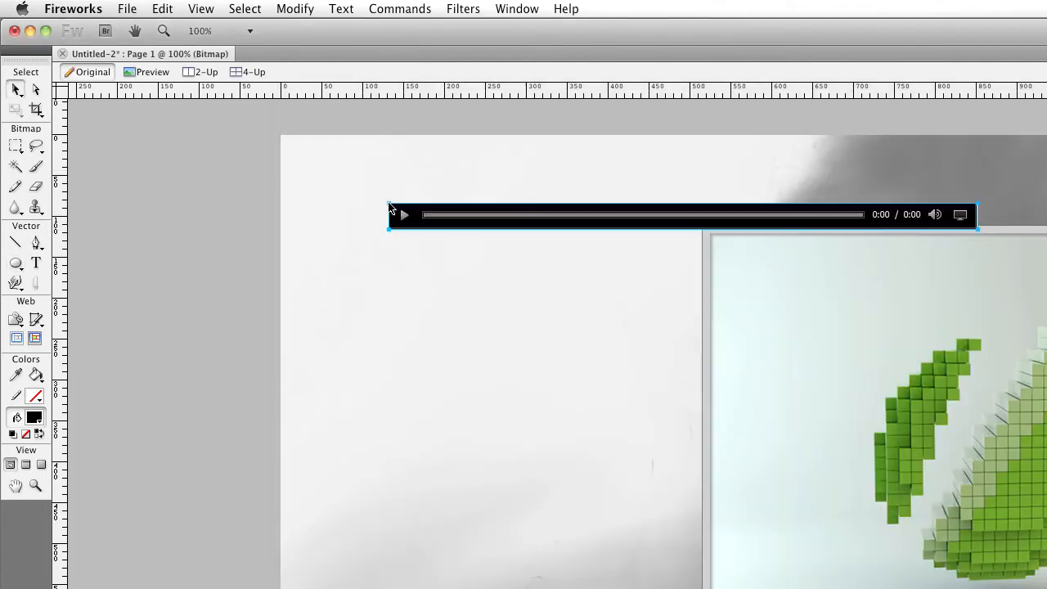
{"action": "left_click_drag", "start_coordinate": [710, 223], "coordinate": [945, 588]}
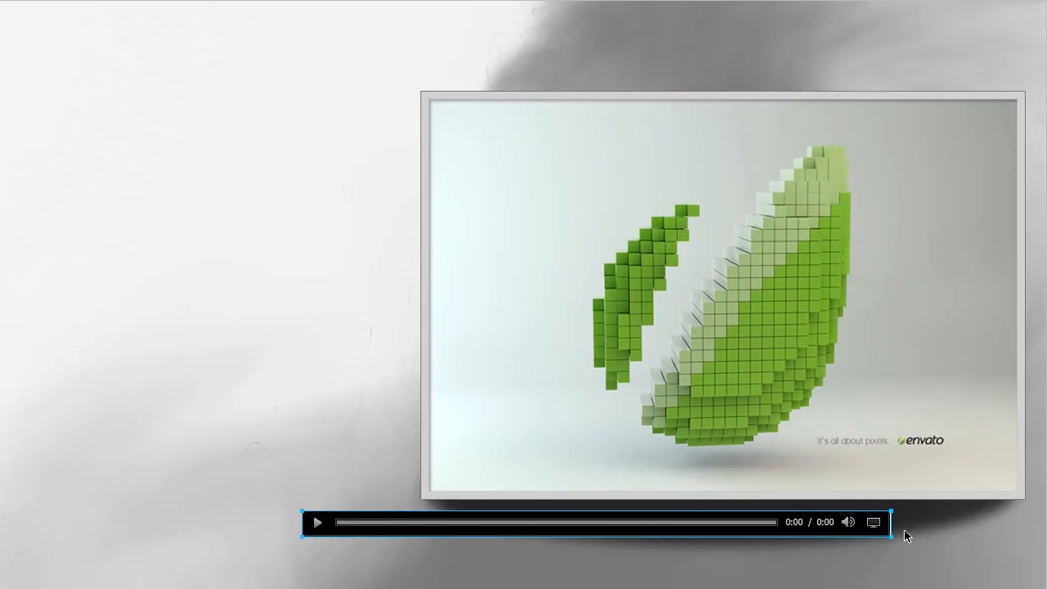
{"action": "left_click_drag", "start_coordinate": [757, 526], "coordinate": [491, 55]}
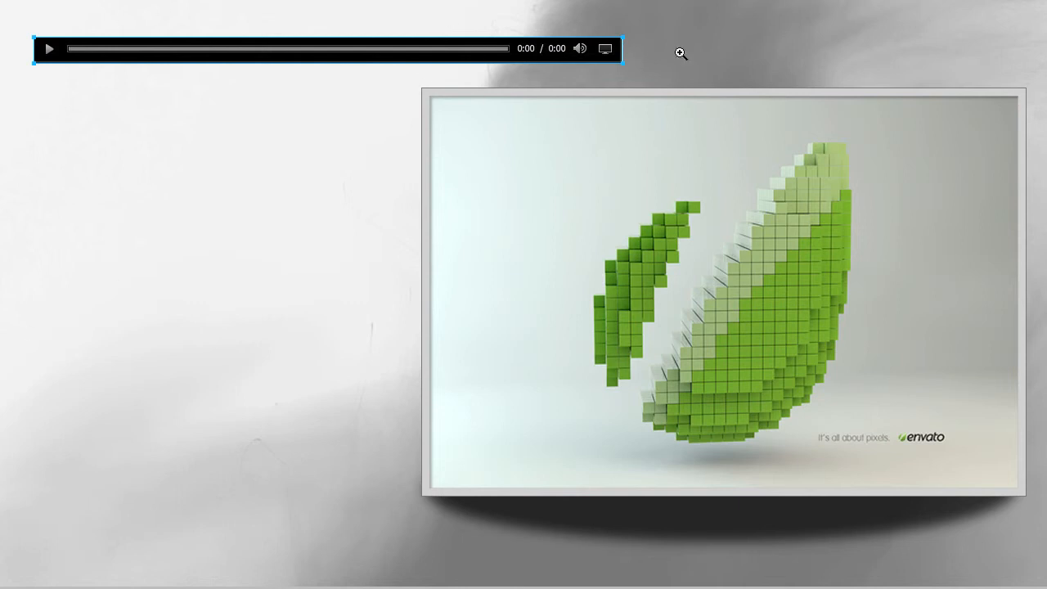
Step: Crop a thin sliver off the right end of the imported player bar bitmap
{"action": "left_click_drag", "start_coordinate": [9, 23], "coordinate": [630, 70]}
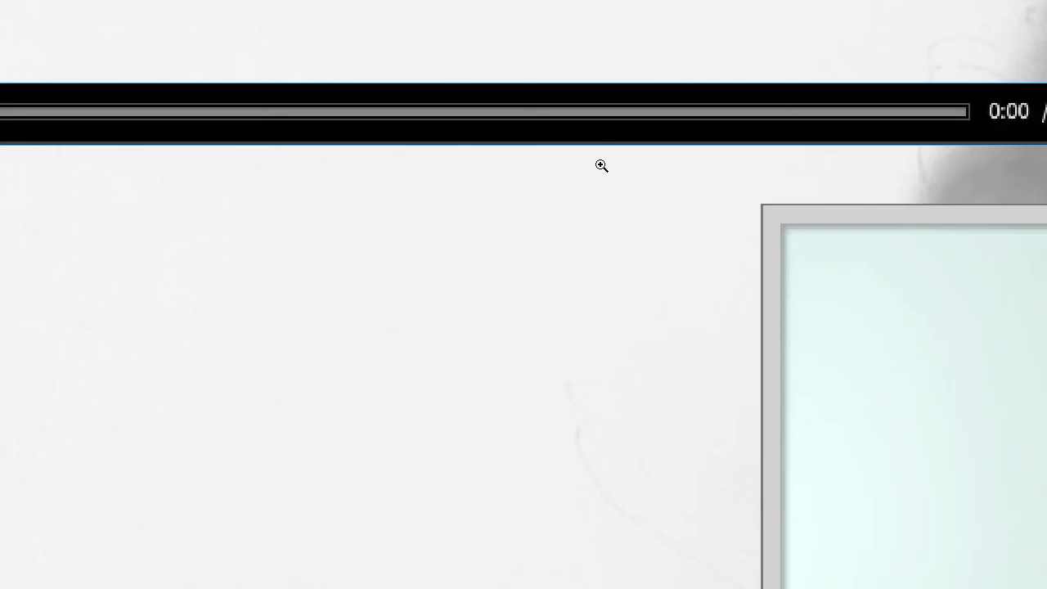
{"action": "left_click_drag", "start_coordinate": [710, 190], "coordinate": [335, 211]}
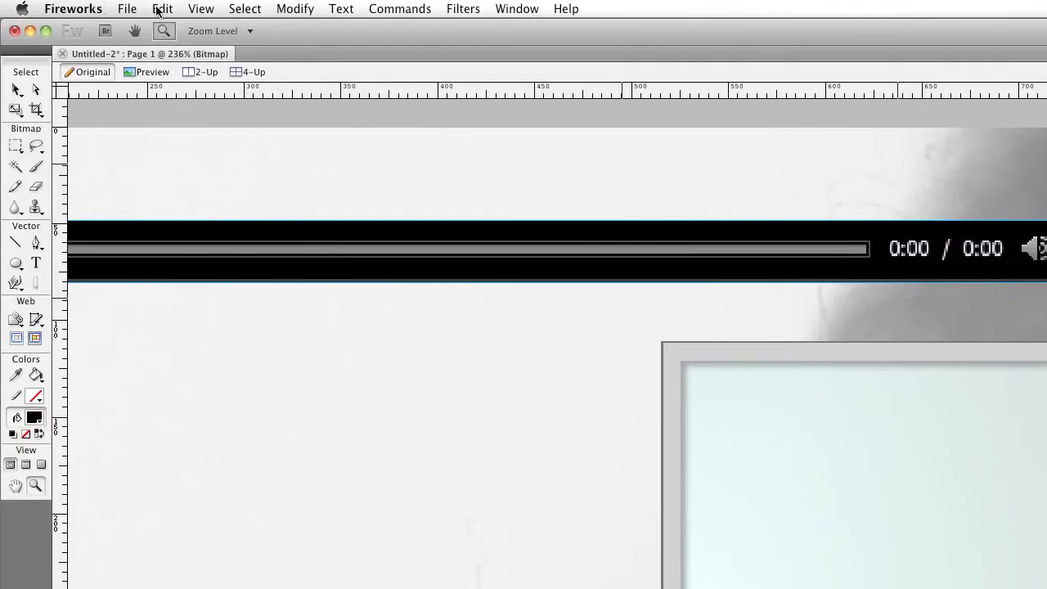
{"action": "left_click", "coordinate": [160, 9]}
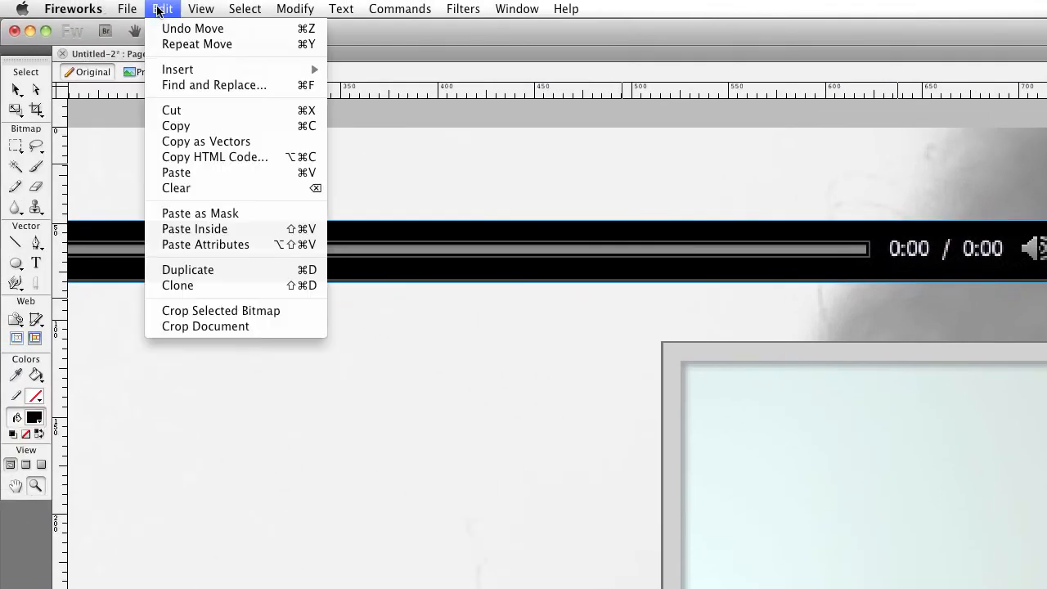
{"action": "left_click", "coordinate": [207, 311]}
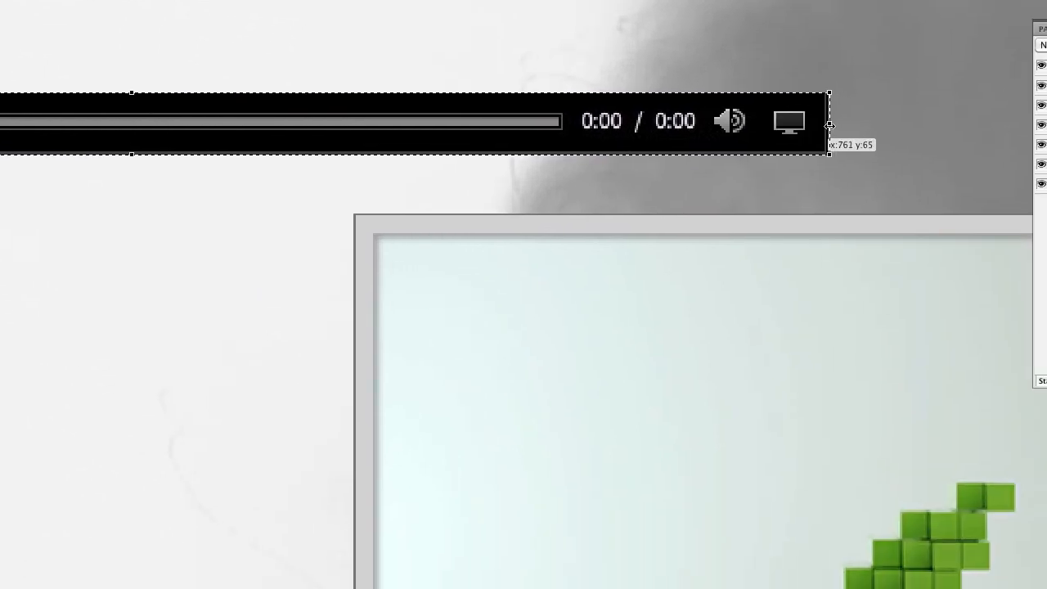
{"action": "left_click_drag", "start_coordinate": [828, 126], "coordinate": [824, 124]}
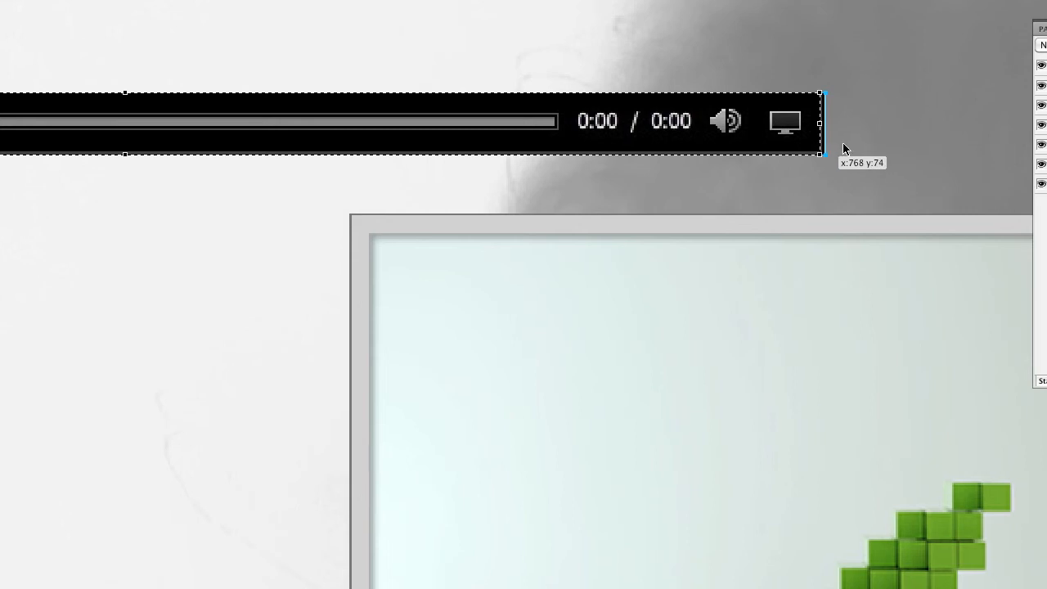
{"action": "key", "text": "Return"}
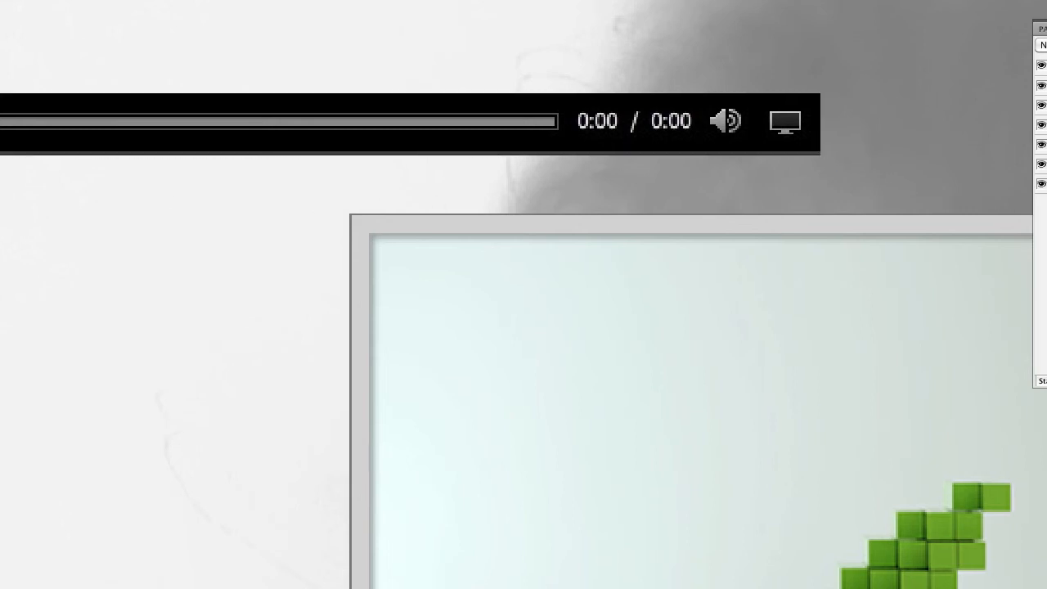
Step: Draw a black rectangle about 389 by 15 px just below the player bar
{"action": "left_click", "coordinate": [604, 121], "text": "alt"}
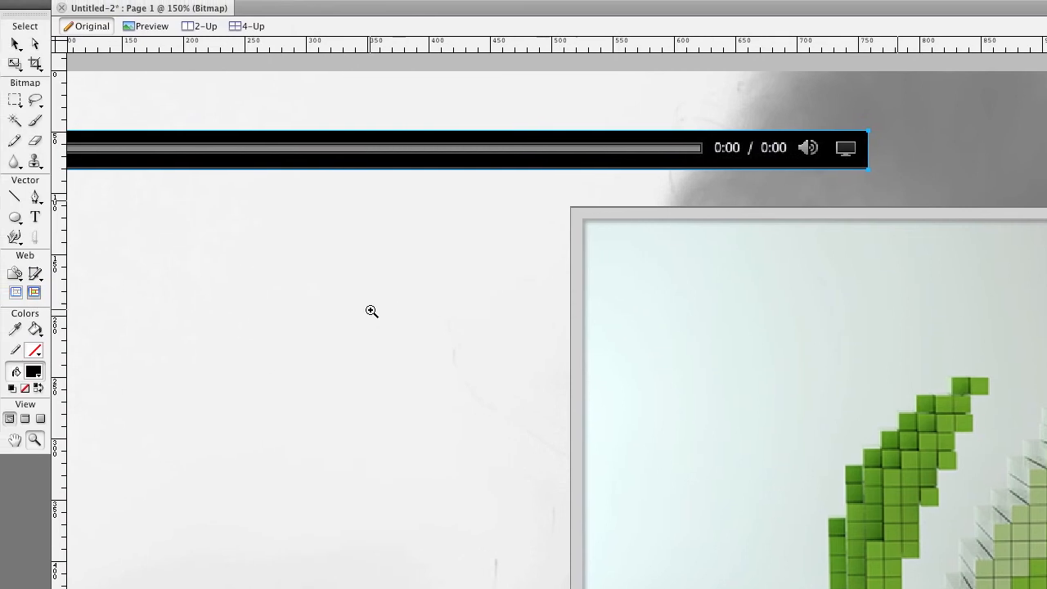
{"action": "key", "text": "h"}
{"action": "left_click_drag", "start_coordinate": [252, 267], "coordinate": [544, 256]}
{"action": "key", "text": "z"}
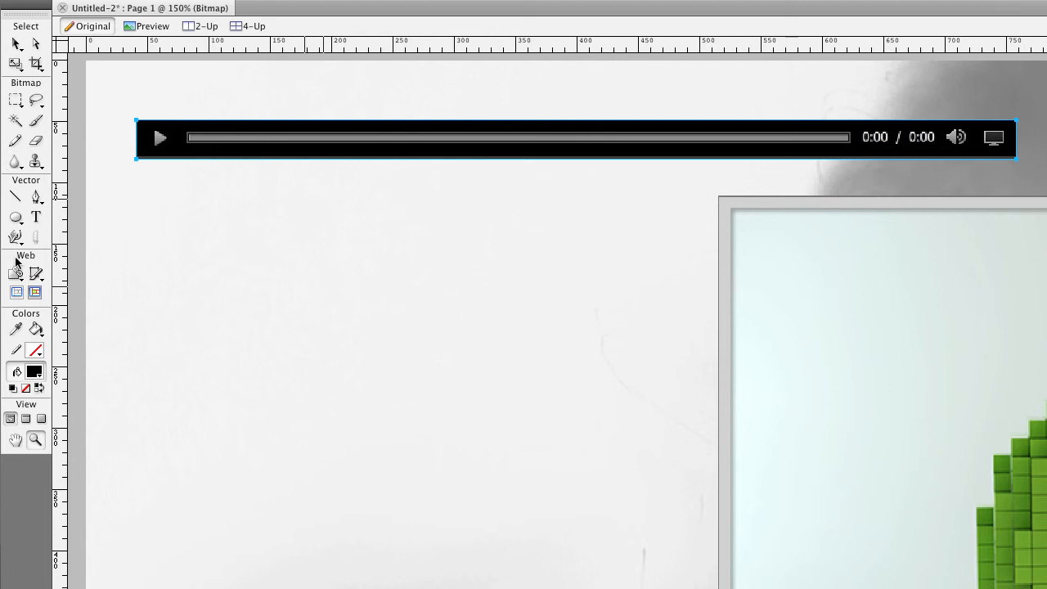
{"action": "left_click", "coordinate": [16, 219]}
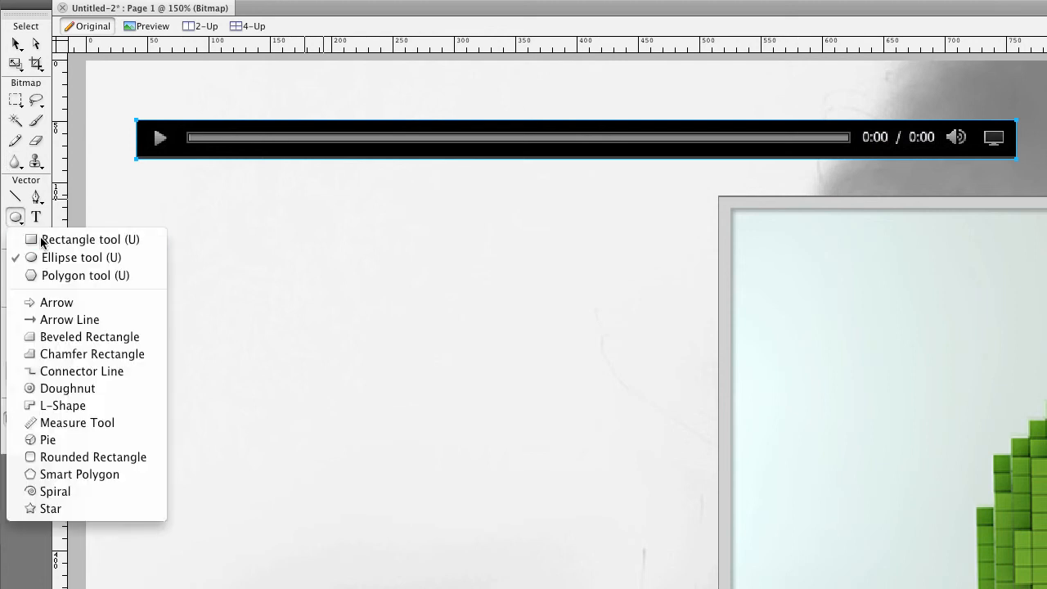
{"action": "left_click", "coordinate": [41, 239]}
{"action": "left_click_drag", "start_coordinate": [132, 191], "coordinate": [609, 211]}
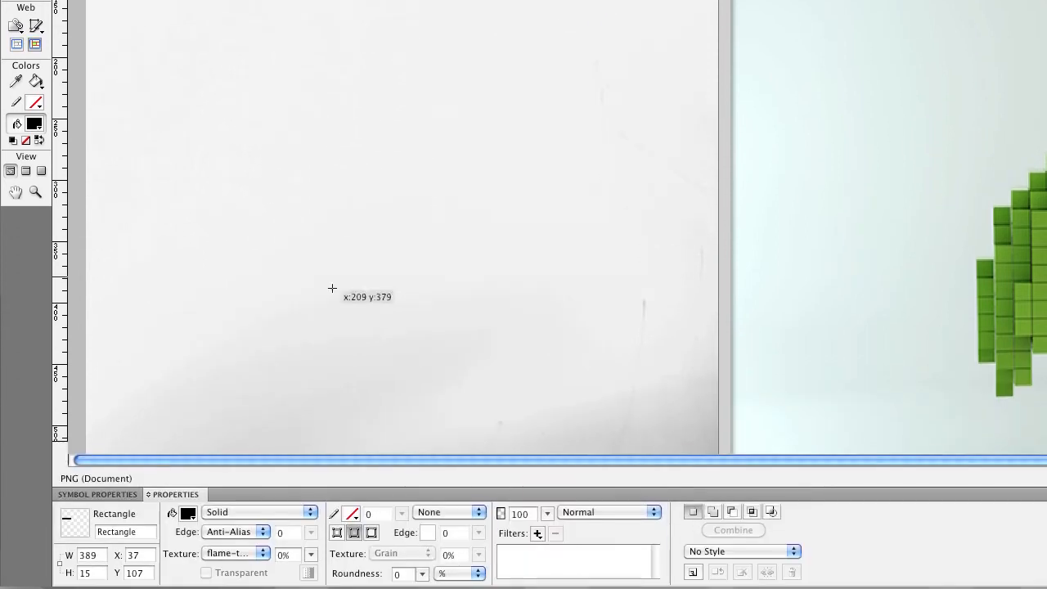
Step: Set the black rectangle's width to 720 and its height to 35
{"action": "double_click", "coordinate": [88, 554]}
{"action": "type", "text": "720"}
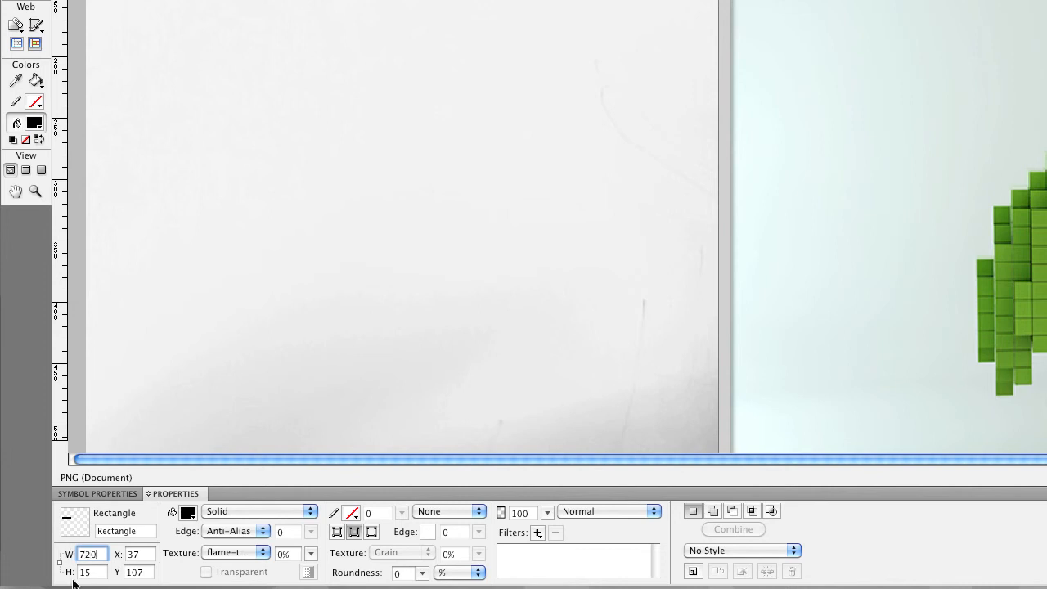
{"action": "key", "text": "Tab"}
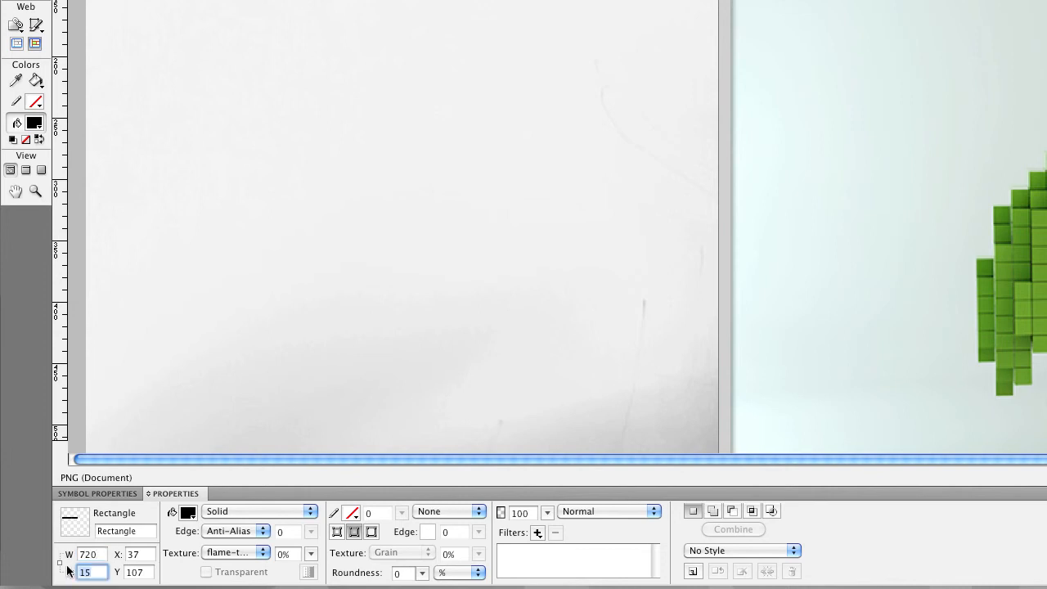
{"action": "type", "text": "35"}
{"action": "key", "text": "Return"}
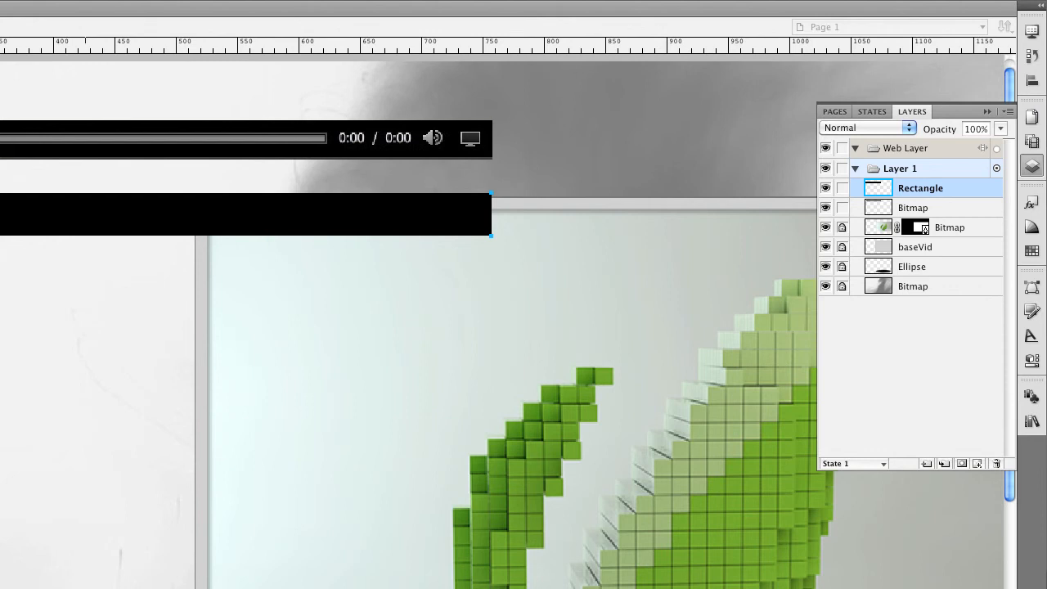
Step: Align the black rectangle with the player bar and stack it directly beneath the player bitmap in the layer order
{"action": "left_click_drag", "start_coordinate": [85, 213], "coordinate": [109, 201]}
{"action": "left_click_drag", "start_coordinate": [254, 166], "coordinate": [240, 141]}
{"action": "left_click", "coordinate": [915, 187]}
{"action": "left_click_drag", "start_coordinate": [915, 190], "coordinate": [916, 218]}
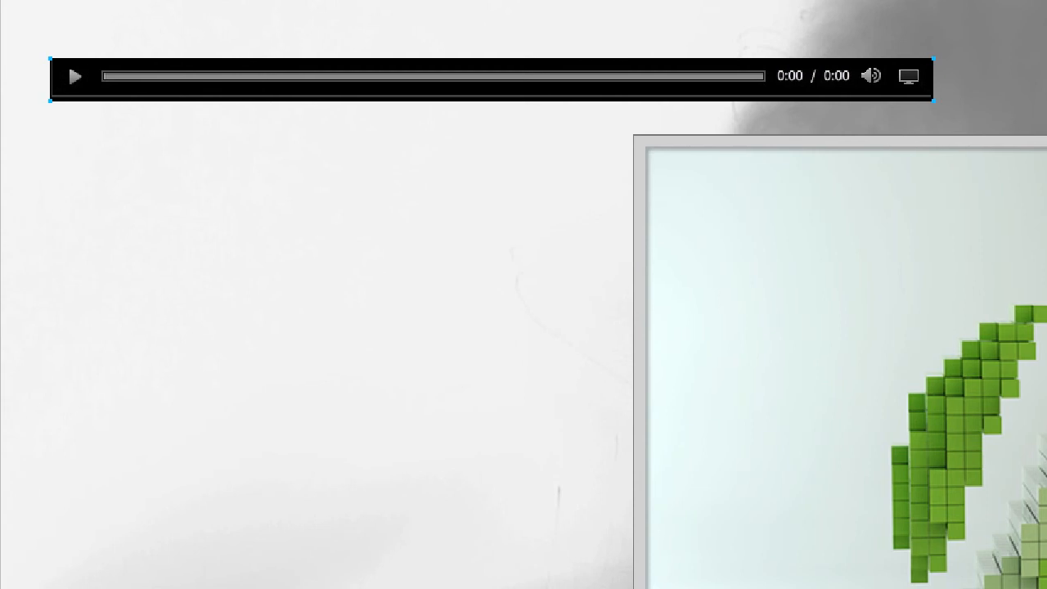
{"action": "key", "text": "Up"}
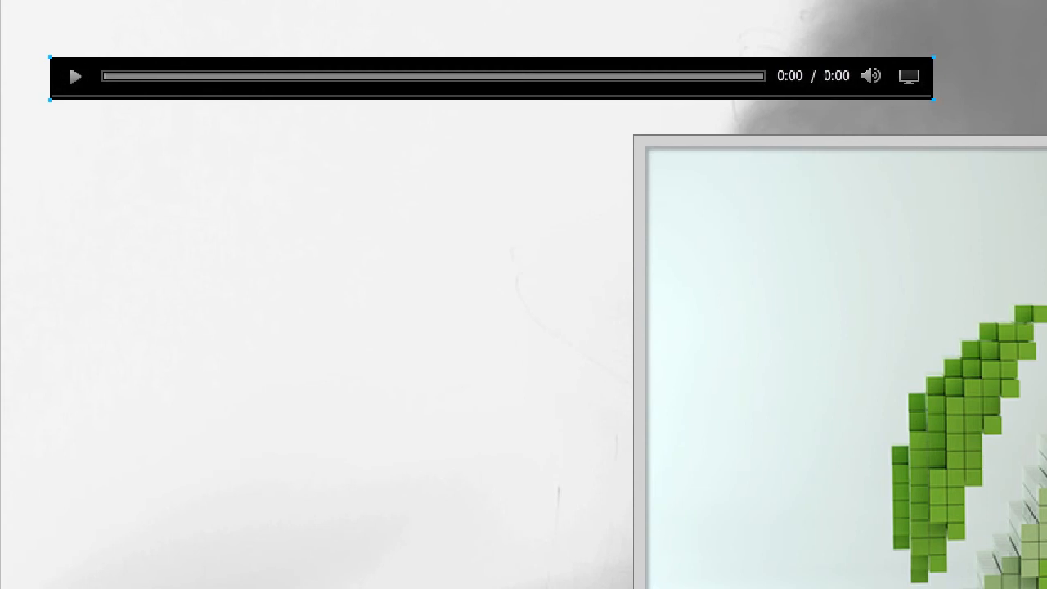
{"action": "key", "text": "Up"}
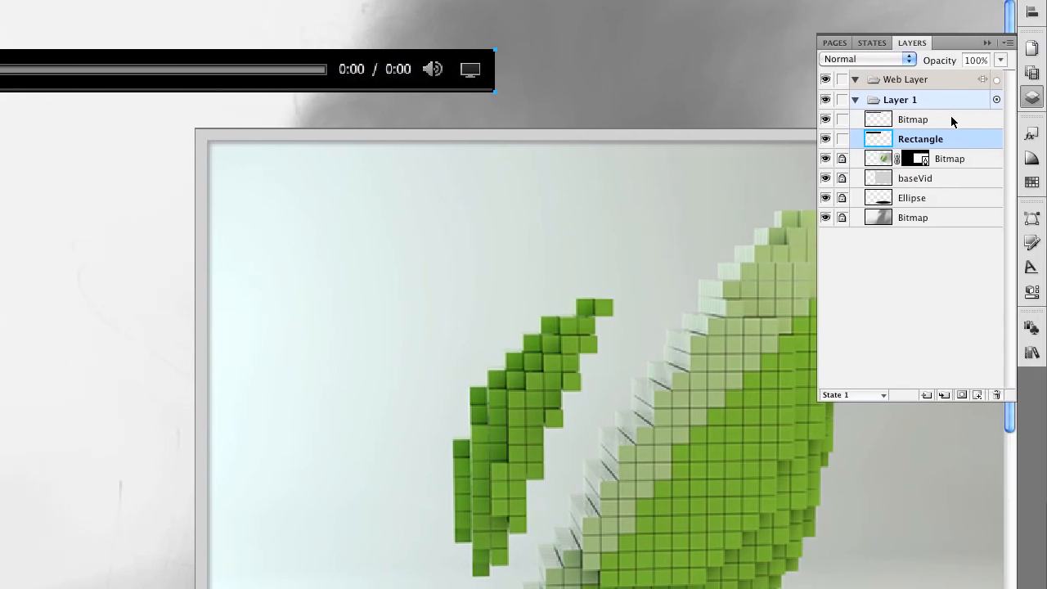
Step: Flatten the player bar bitmap and the black rectangle into one bitmap and move it directly beneath the video frame
{"action": "left_click", "coordinate": [952, 118], "text": "shift"}
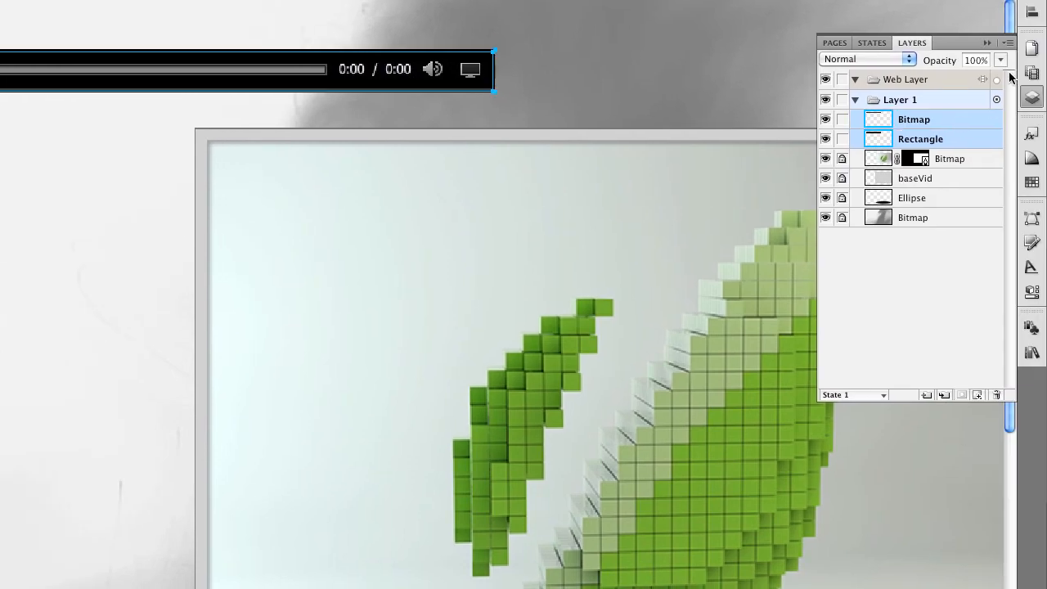
{"action": "left_click", "coordinate": [1008, 43]}
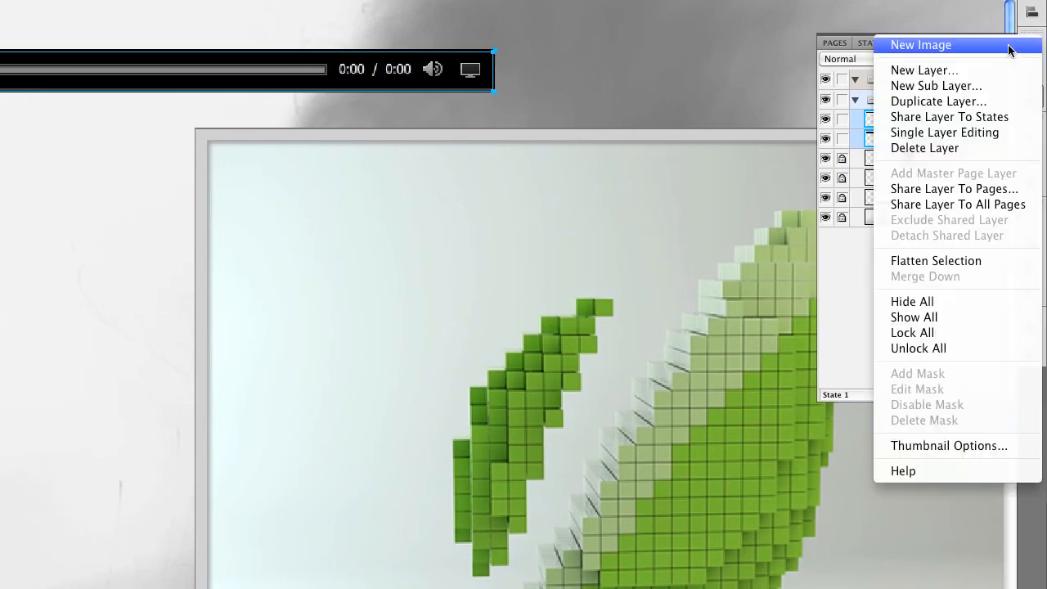
{"action": "left_click", "coordinate": [953, 261]}
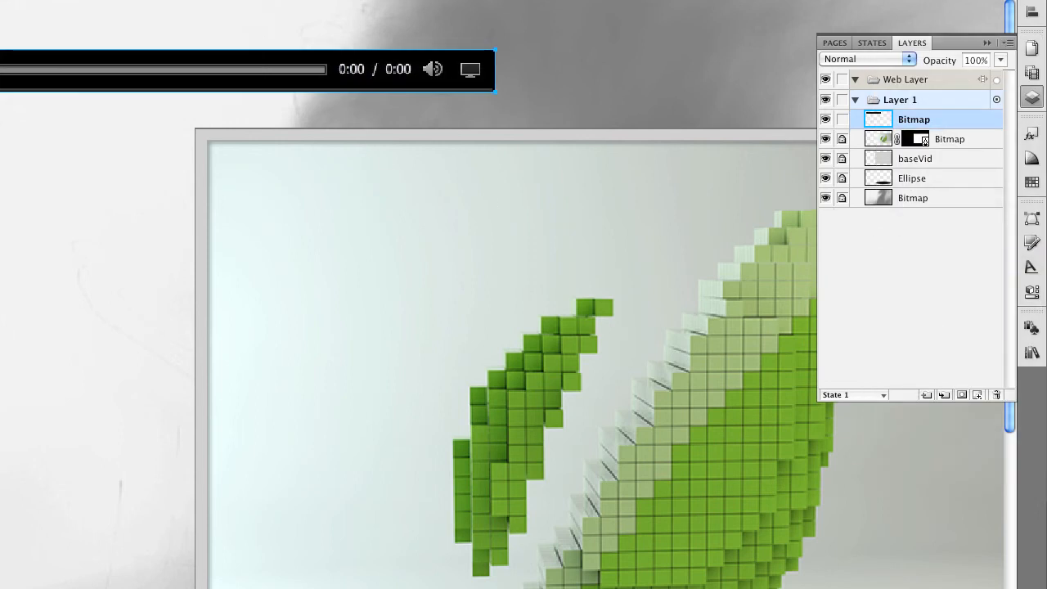
{"action": "key", "text": "super+minus"}
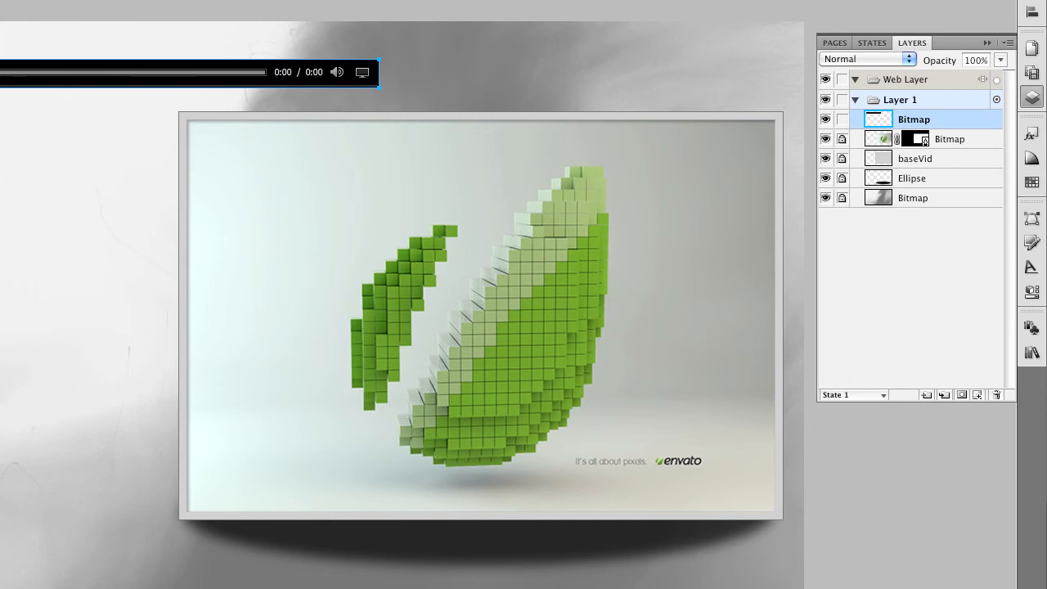
{"action": "left_click_drag", "start_coordinate": [34, 75], "coordinate": [433, 535]}
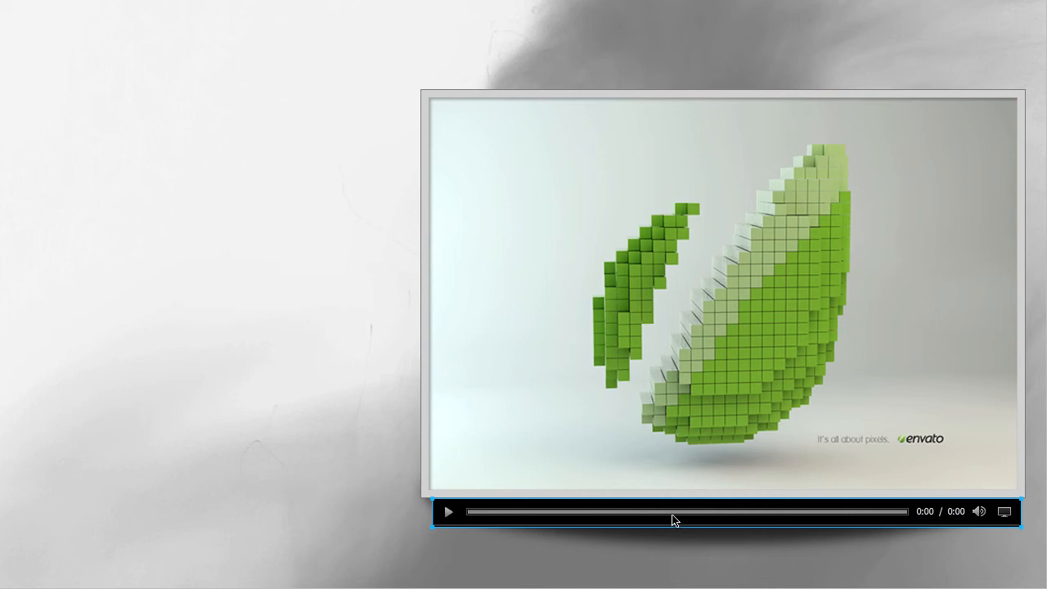
Step: Convert the flattened player bar to a graphic symbol named Strobe, saved to the Common Library's Custom Symbols folder as Strobe.graphic
{"action": "right_click", "coordinate": [672, 521]}
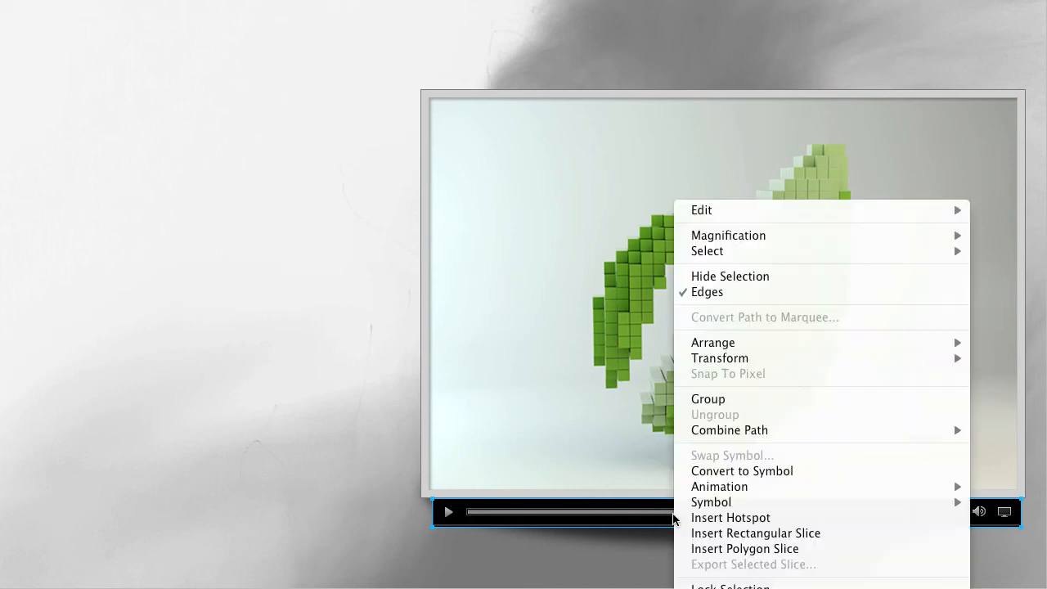
{"action": "left_click", "coordinate": [736, 471]}
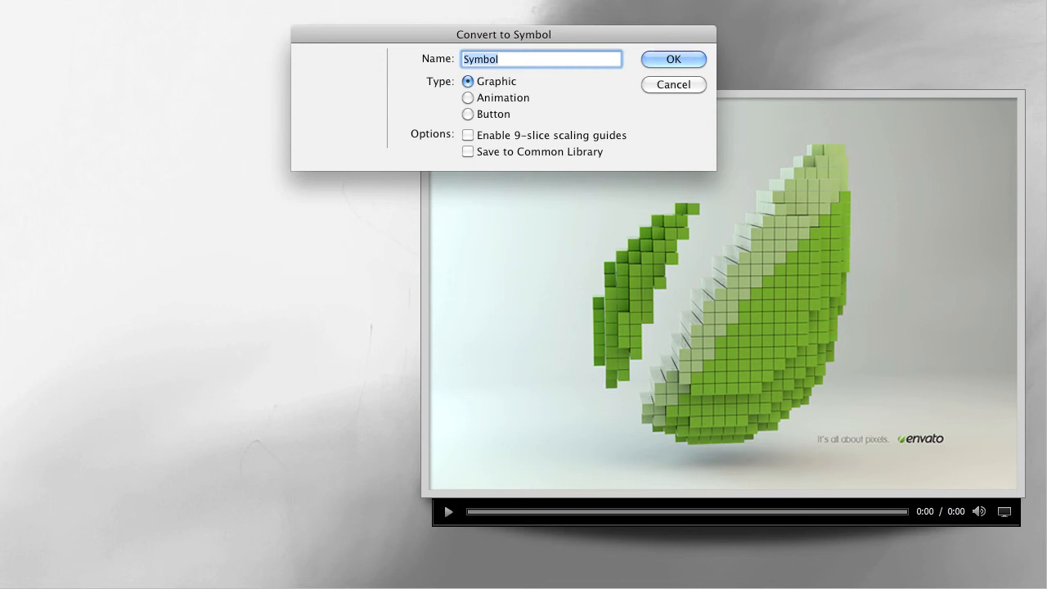
{"action": "type", "text": "Strobe"}
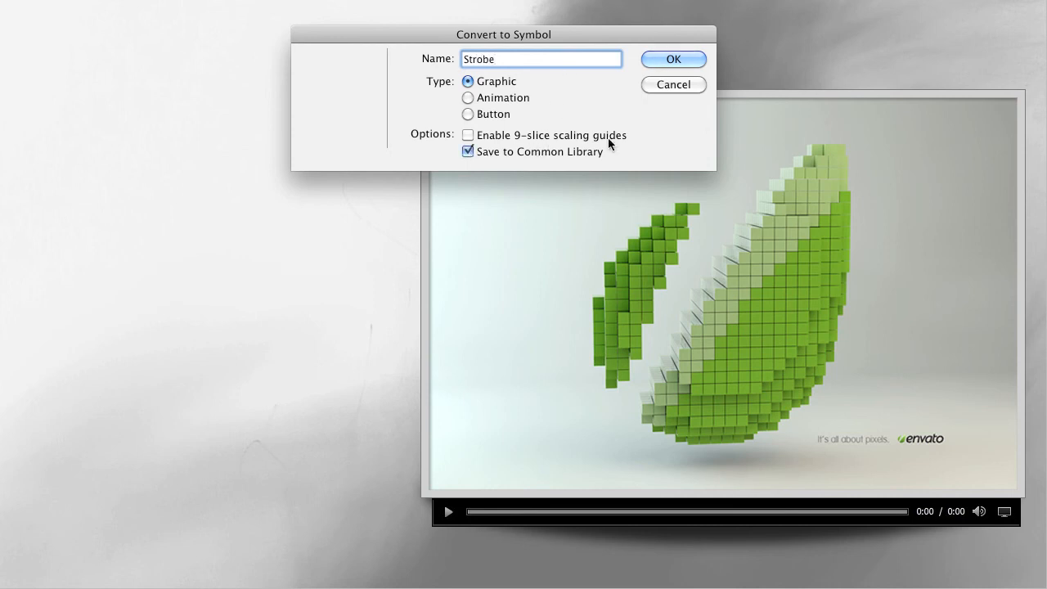
{"action": "left_click", "coordinate": [679, 59]}
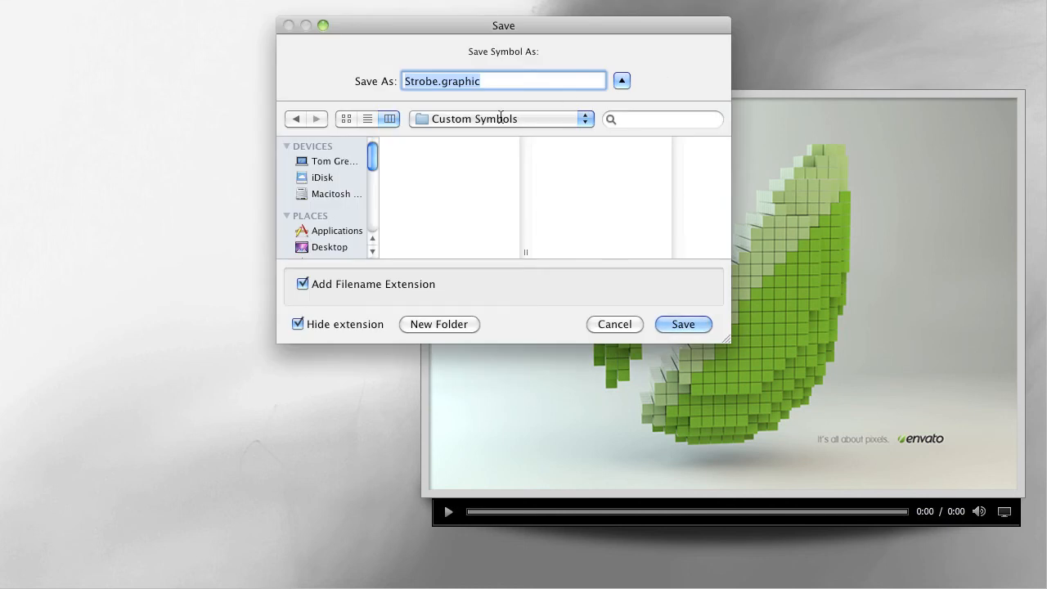
{"action": "left_click", "coordinate": [684, 324]}
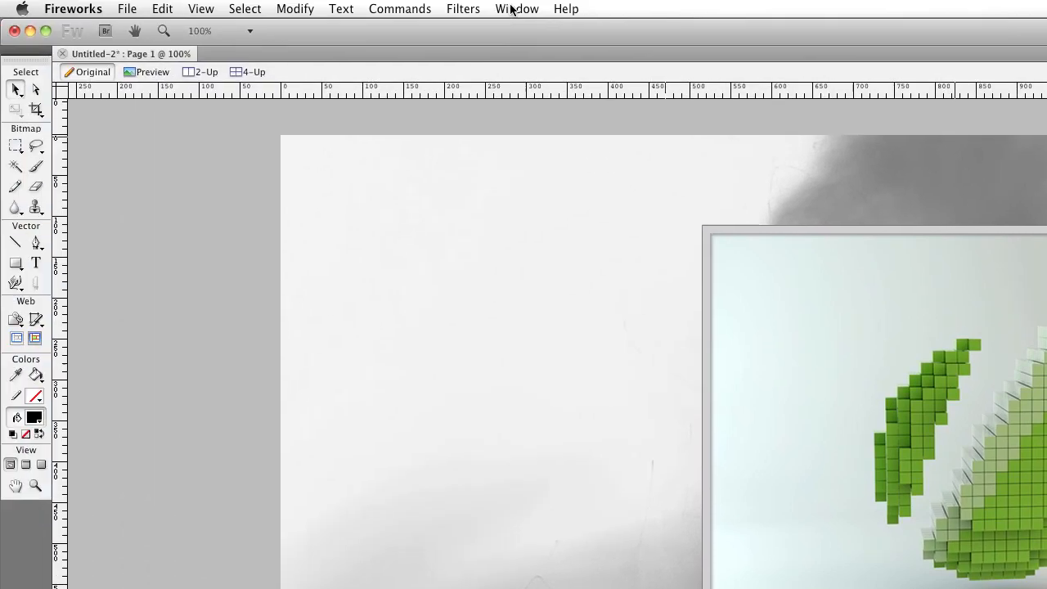
Step: Place the Strobe symbol from the Common Library's Custom Symbols folder directly beneath the video frame, then collapse the folder and deselect the symbol
{"action": "left_click", "coordinate": [516, 9]}
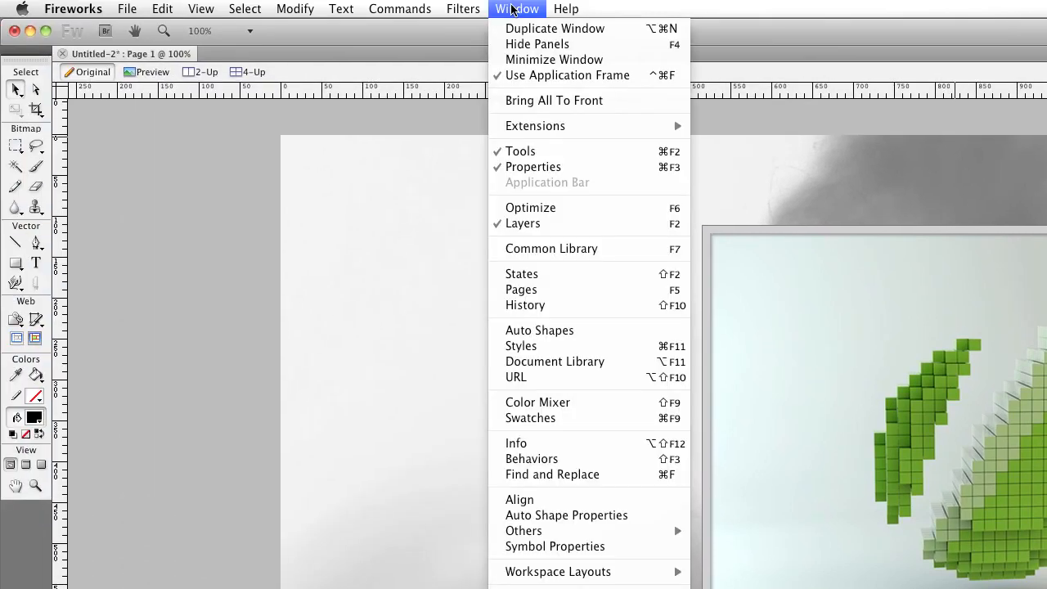
{"action": "left_click", "coordinate": [546, 249]}
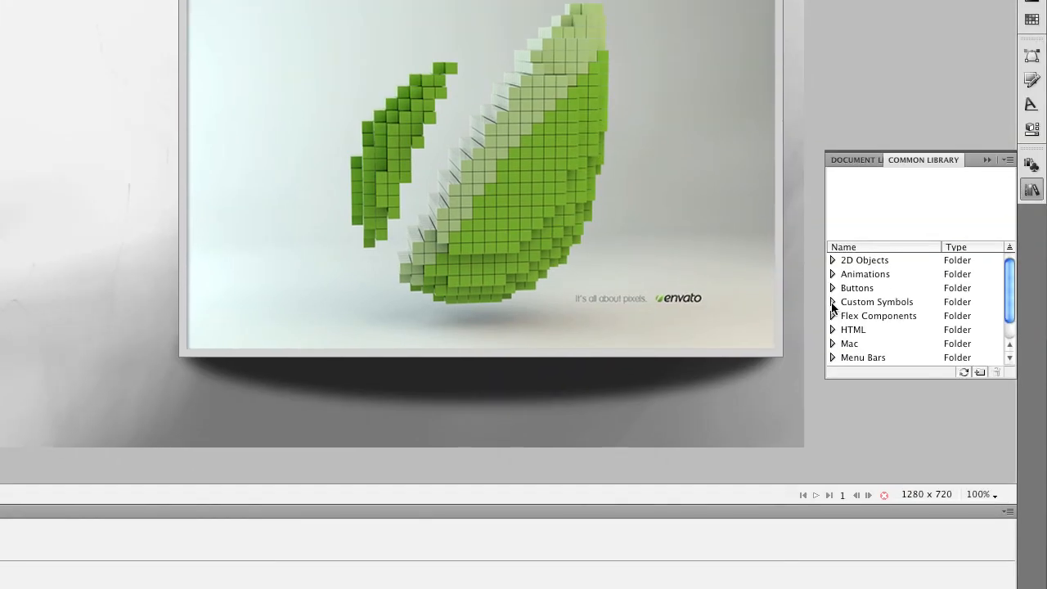
{"action": "left_click", "coordinate": [833, 305]}
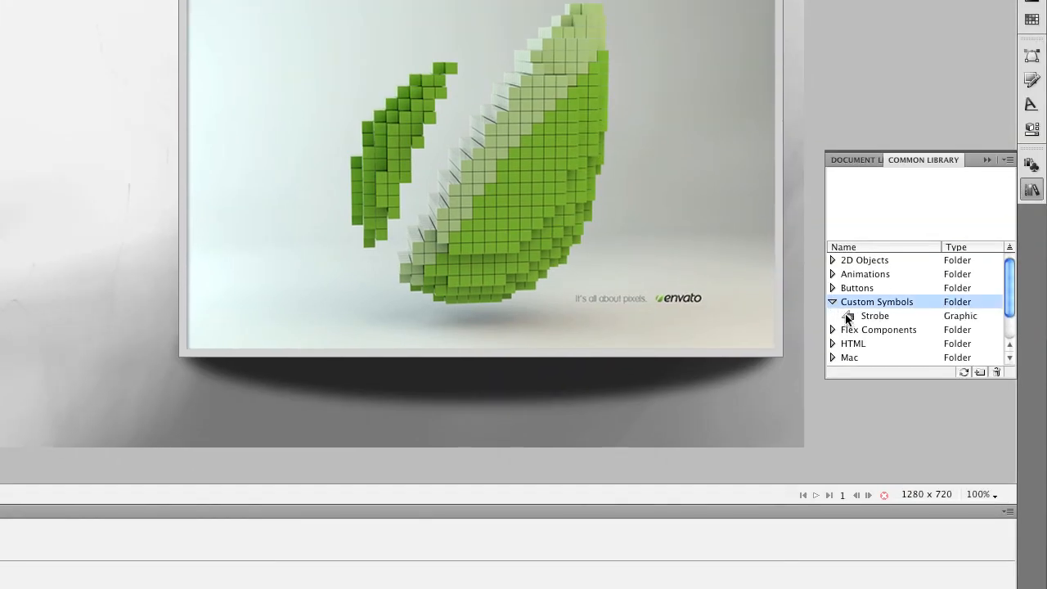
{"action": "left_click", "coordinate": [850, 318]}
{"action": "double_click", "coordinate": [851, 318]}
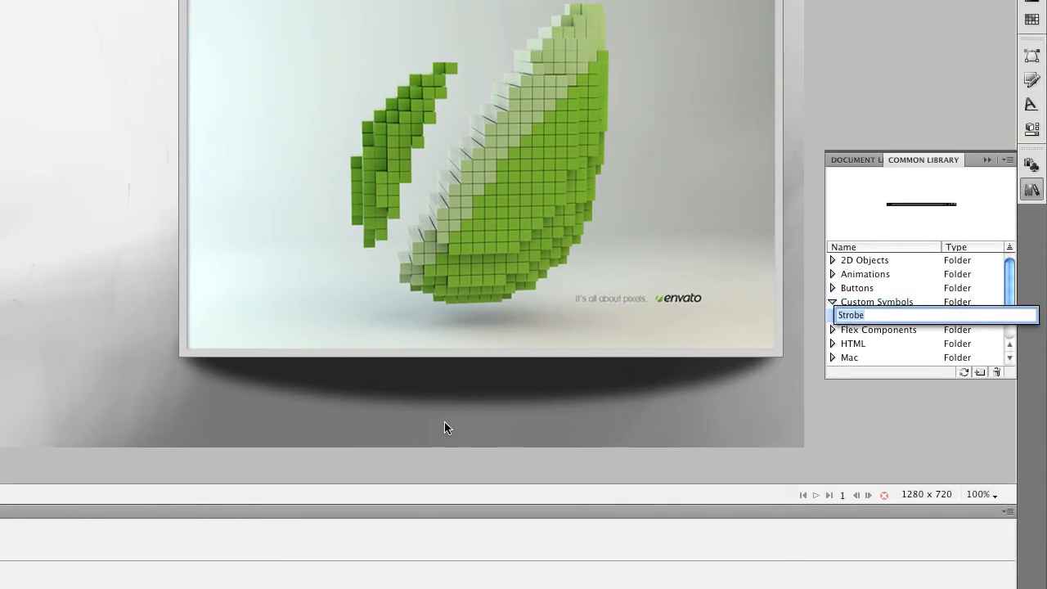
{"action": "left_click", "coordinate": [836, 329]}
{"action": "left_click_drag", "start_coordinate": [851, 319], "coordinate": [513, 378]}
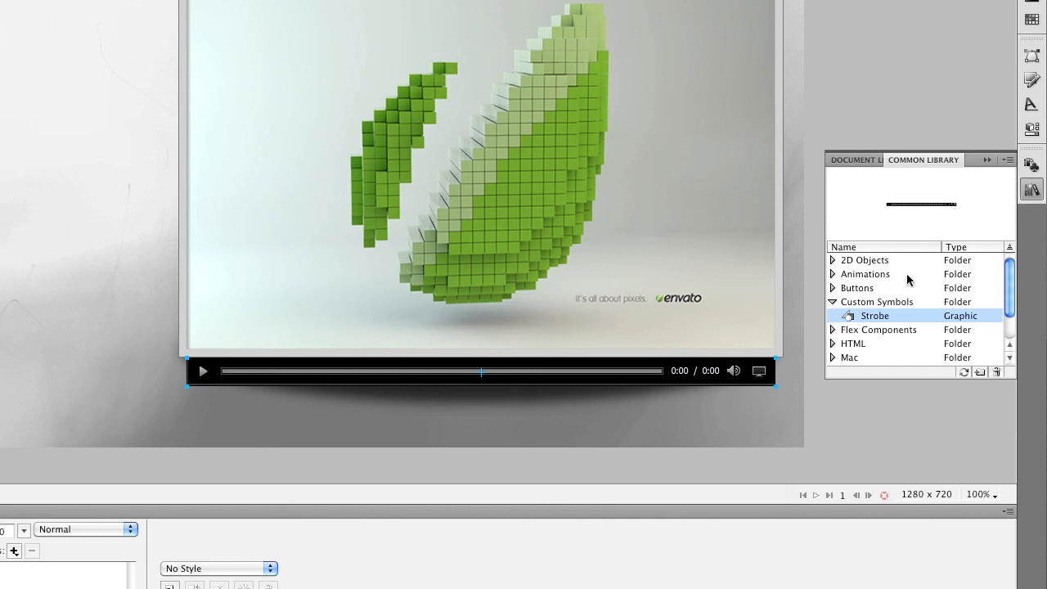
{"action": "left_click", "coordinate": [832, 303]}
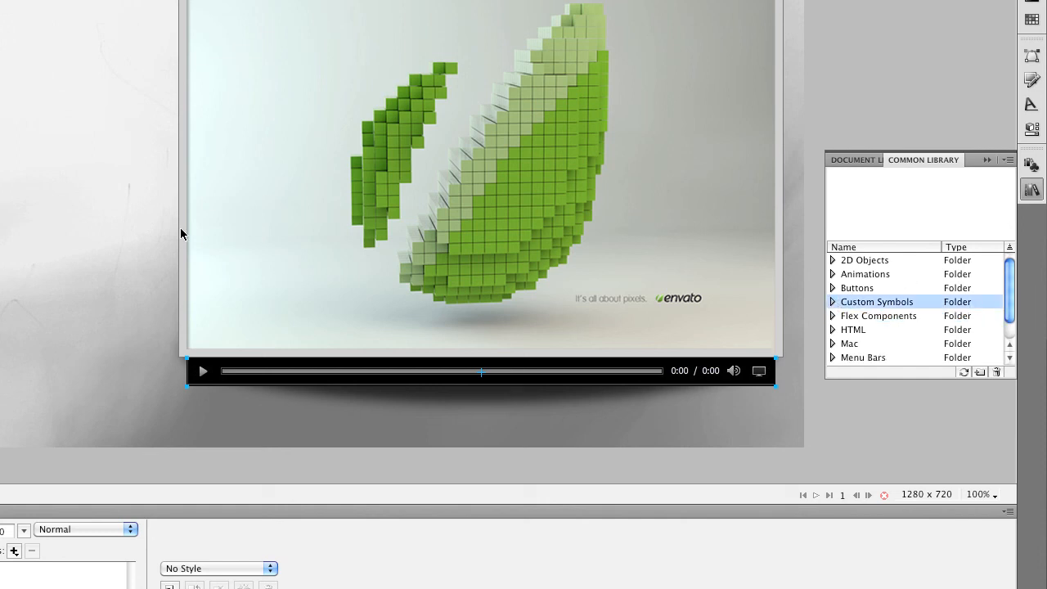
{"action": "key", "text": "super+d"}
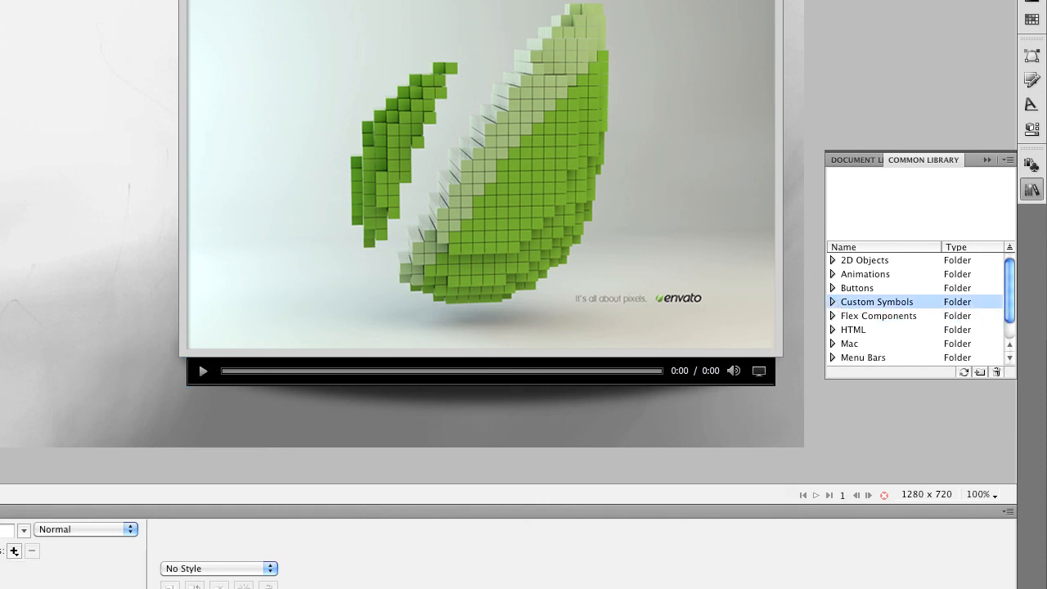